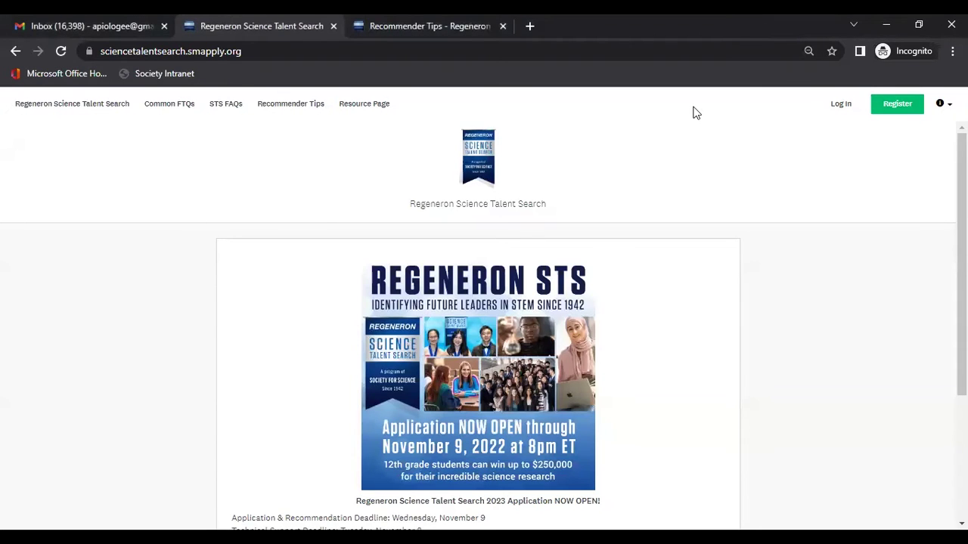
Bring up the Recommender Tips page and scroll through the Adult Recommenders FAQs and Troubleshooting answers
left_click(439, 26)
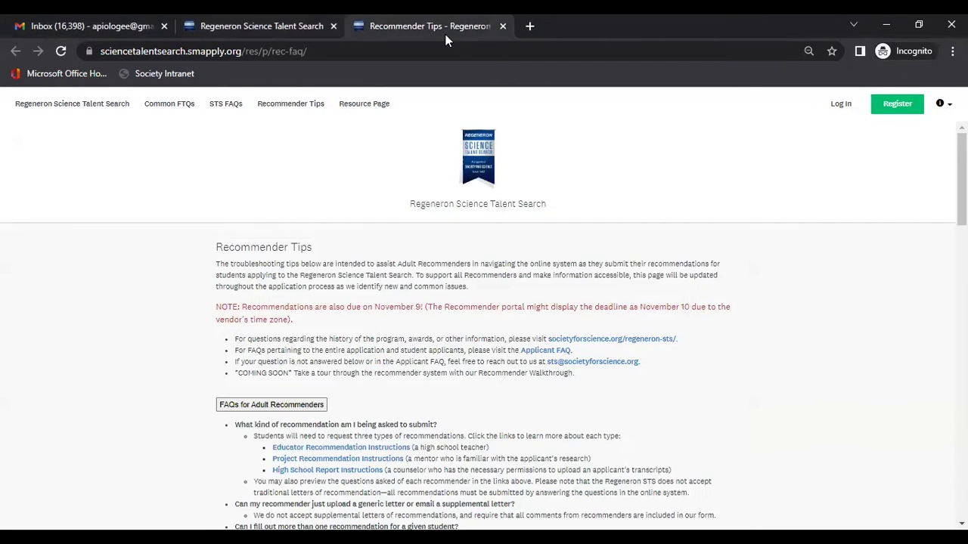
scroll(497, 345, "down", 4)
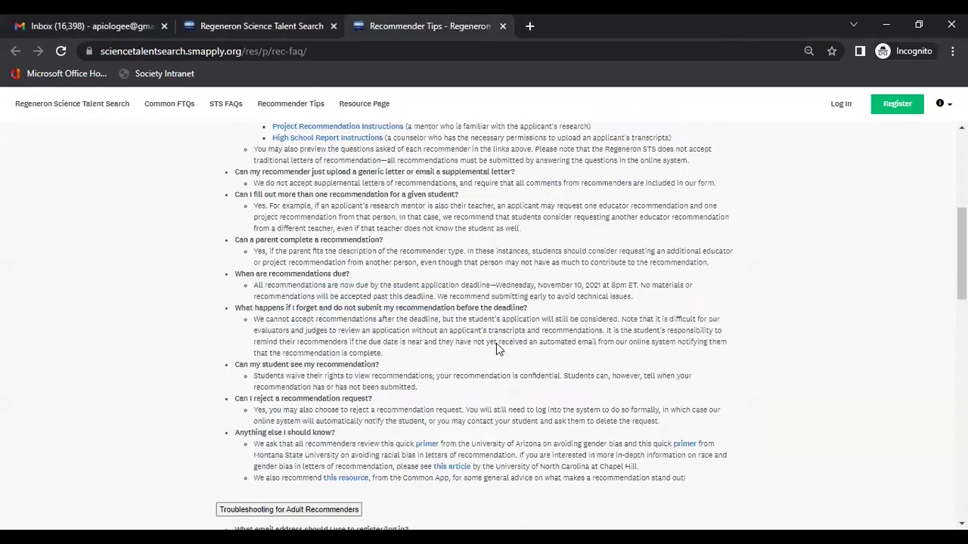
scroll(497, 343, "down", 8)
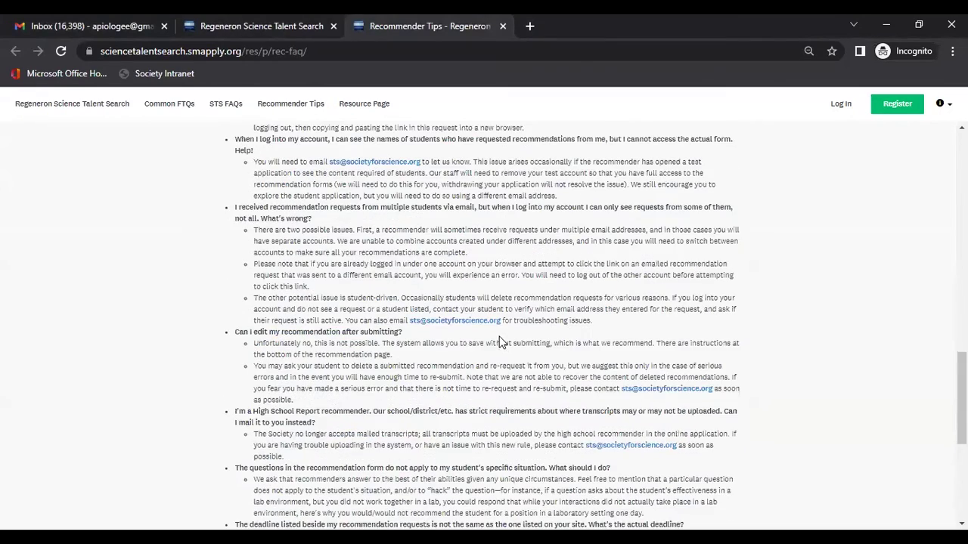
scroll(505, 324, "down", 5)
scroll(505, 325, "up", 8)
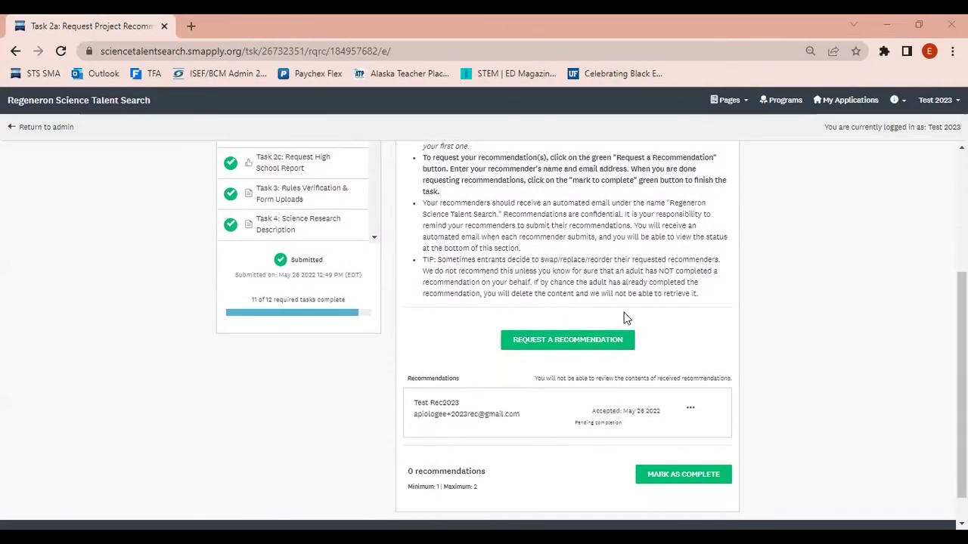
Send a new project recommendation request, then switch to the Gmail window with the invitation email
left_click(566, 345)
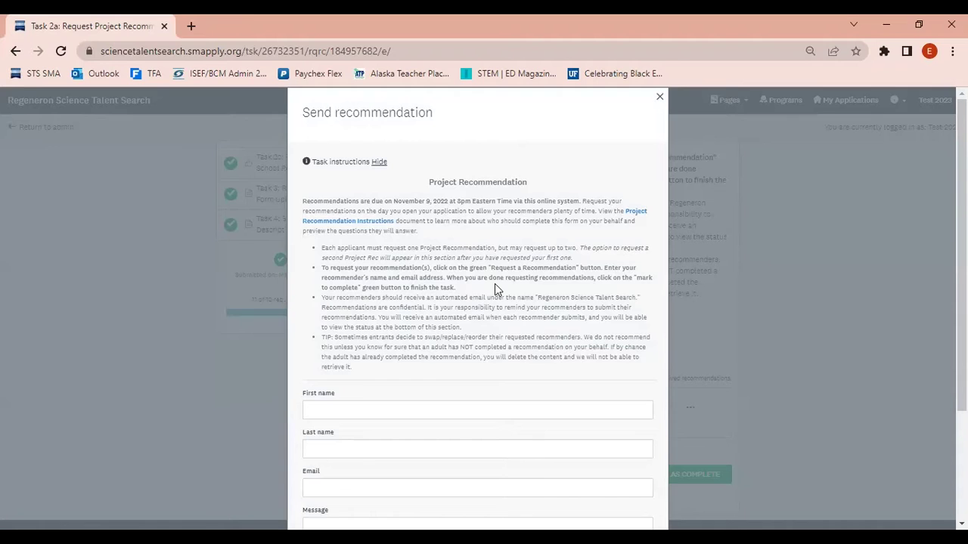
scroll(494, 286, "down", 2)
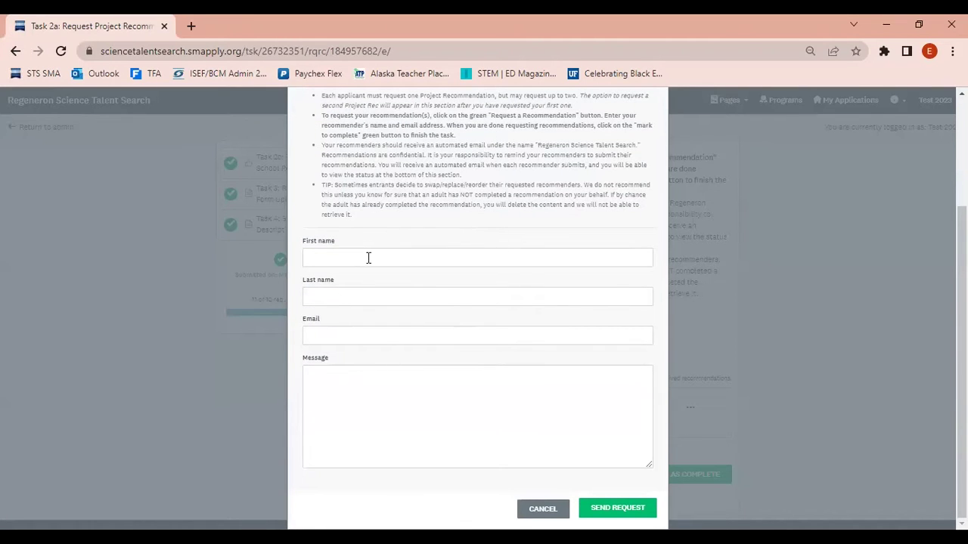
key("Escape")
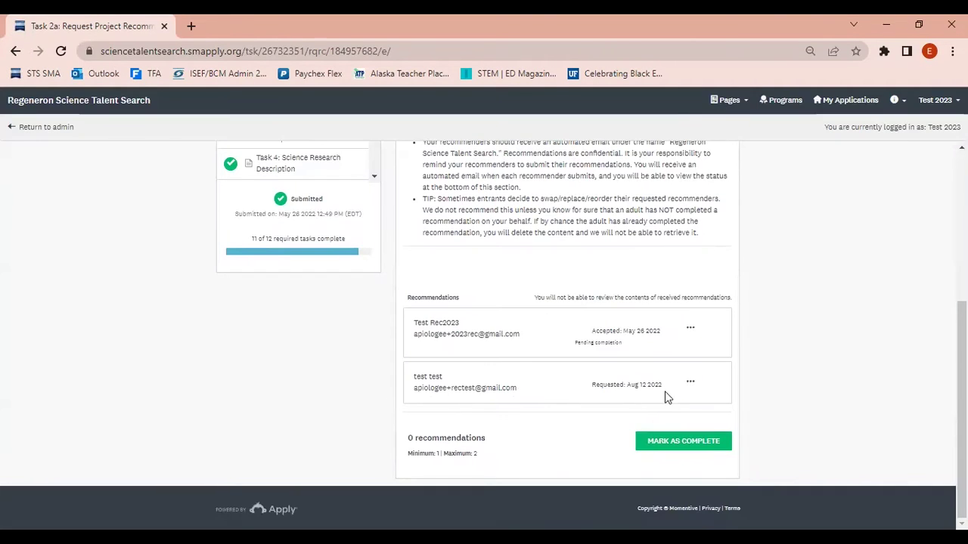
key("alt+Tab")
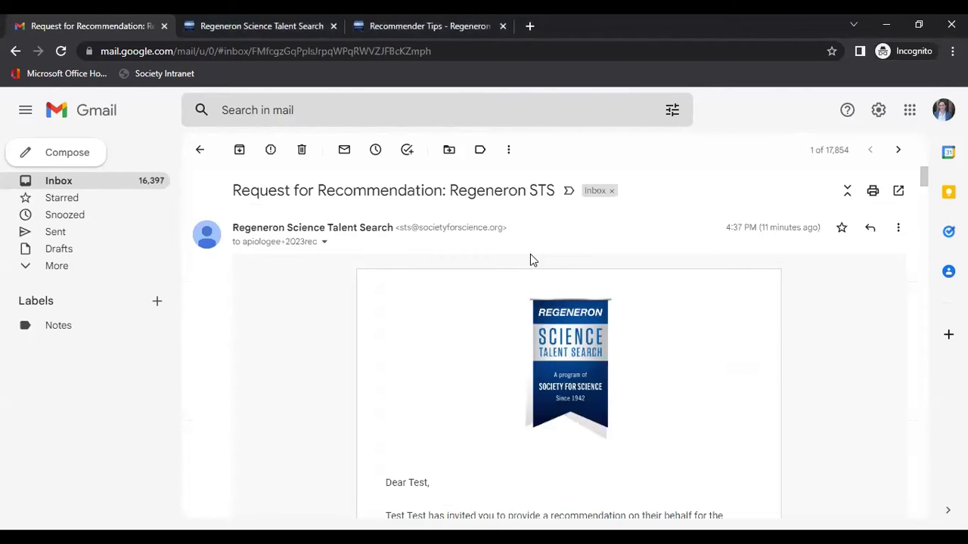
Read down the 'Request for Recommendation: Regeneron STS' email and expand the remaining mail folders
scroll(530, 439, "down", 15)
scroll(530, 439, "down", 10)
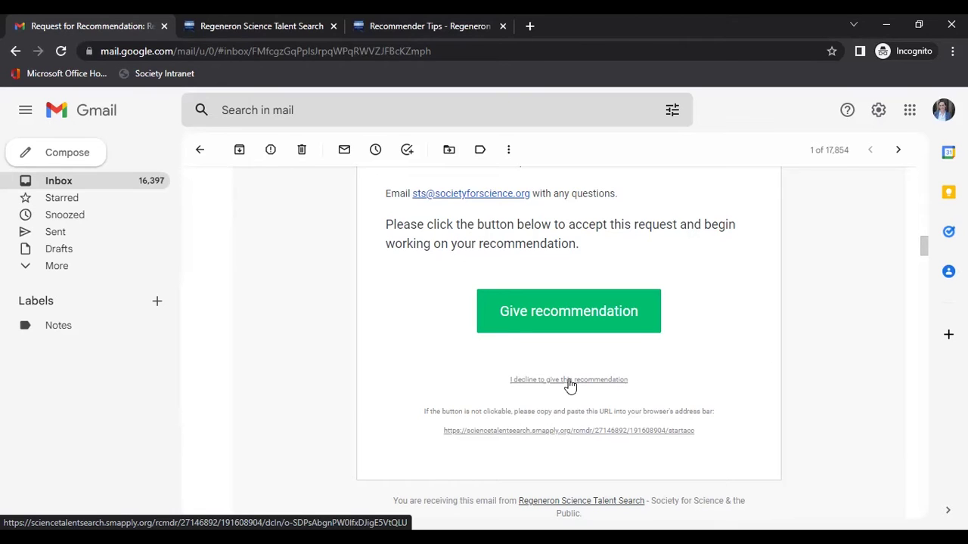
left_click(54, 269)
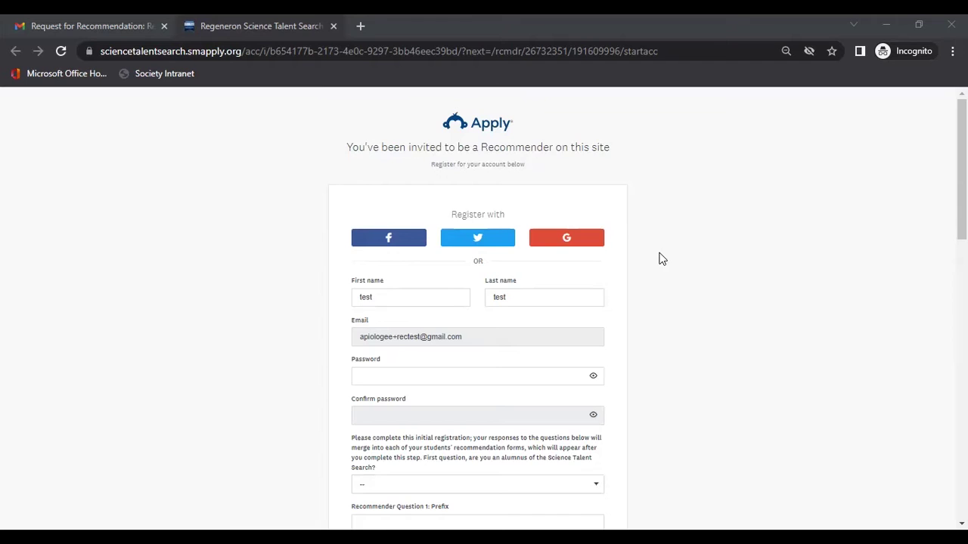
Scroll through the pre-filled recommender registration form's questions and submit it with Create Account
scroll(659, 259, "down", 5)
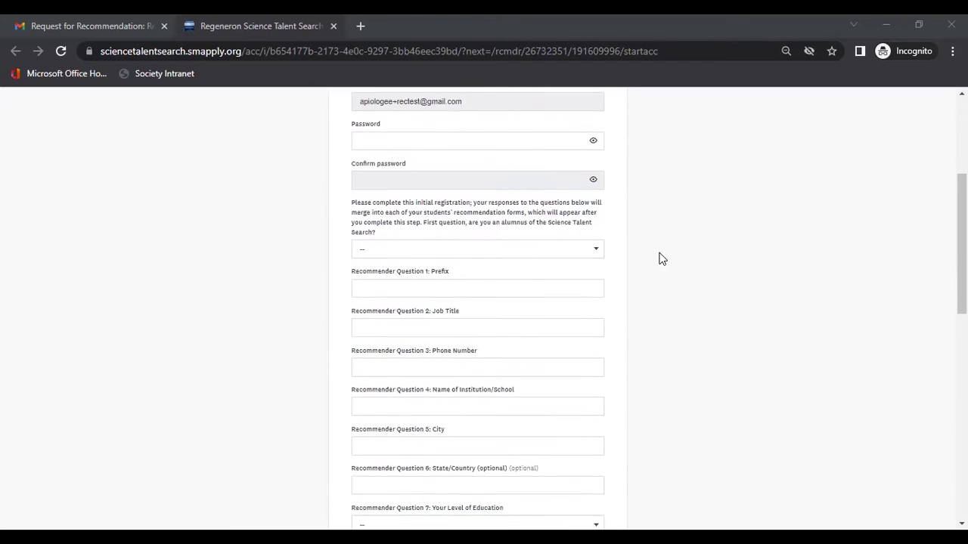
scroll(659, 259, "down", 5)
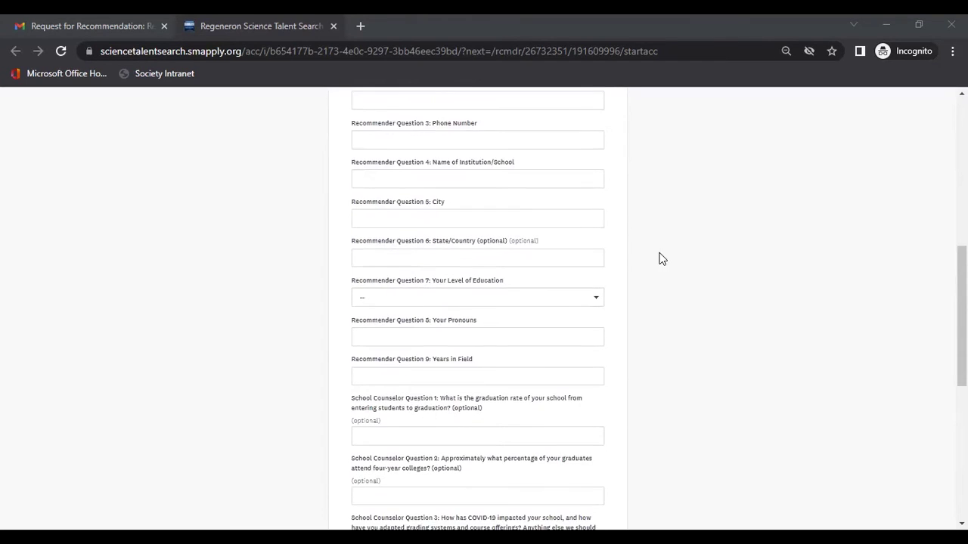
scroll(659, 259, "down", 3)
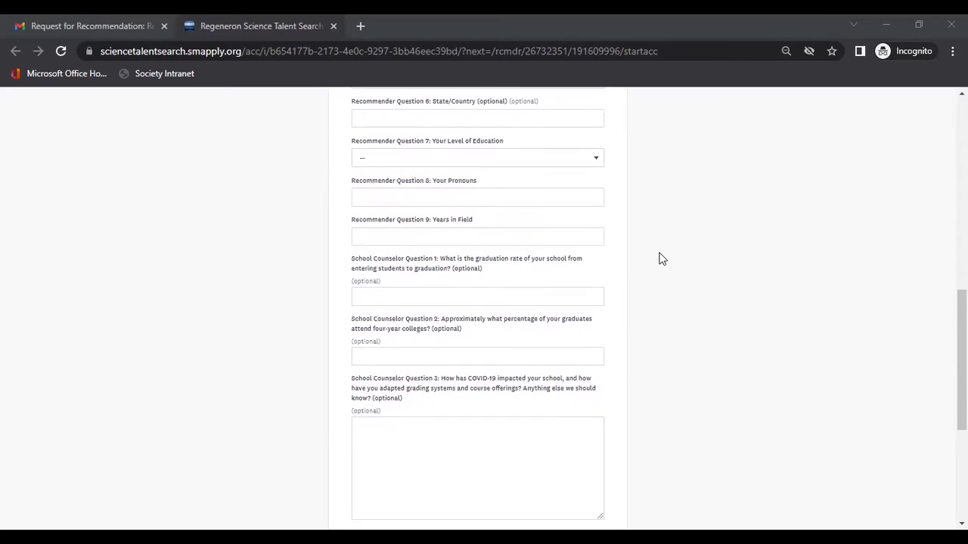
scroll(659, 260, "down", 3)
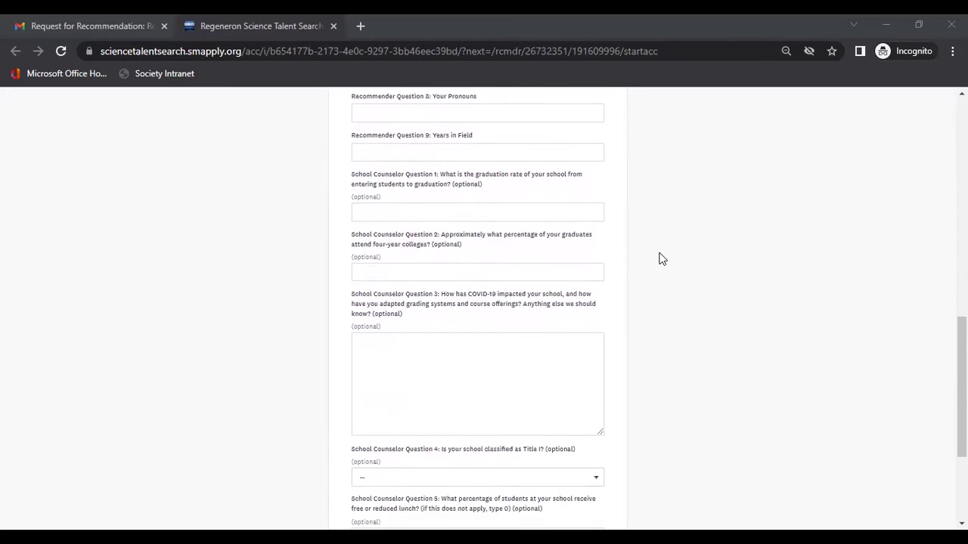
scroll(659, 259, "down", 3)
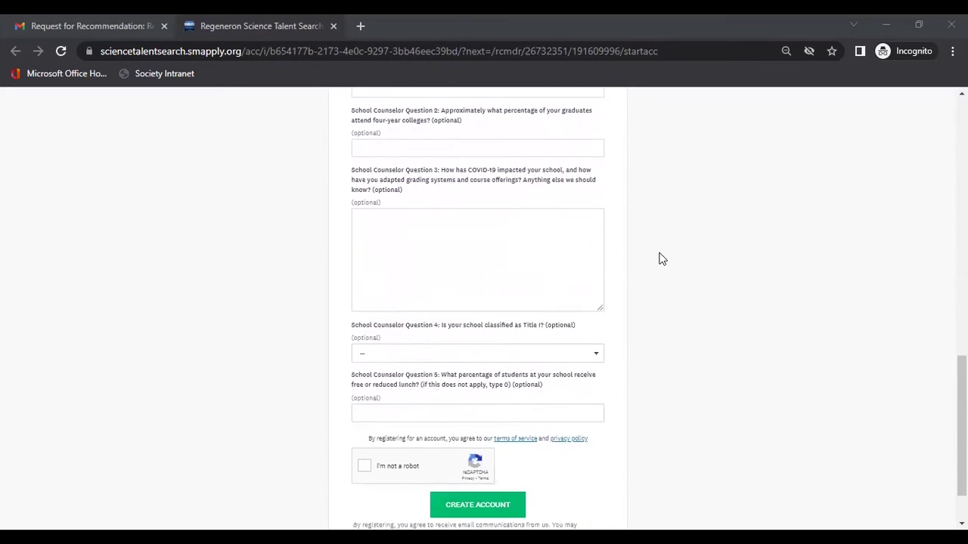
scroll(660, 260, "down", 2)
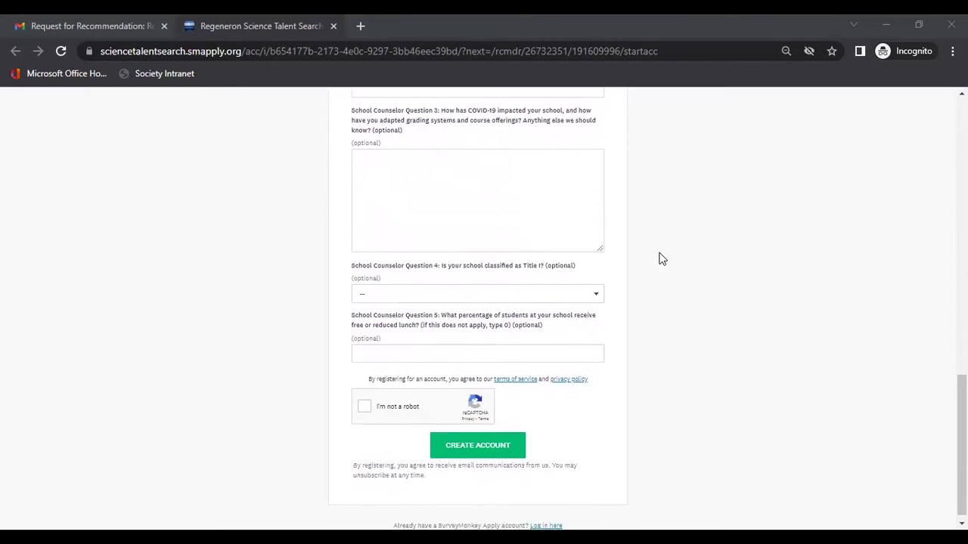
scroll(659, 259, "up", 3)
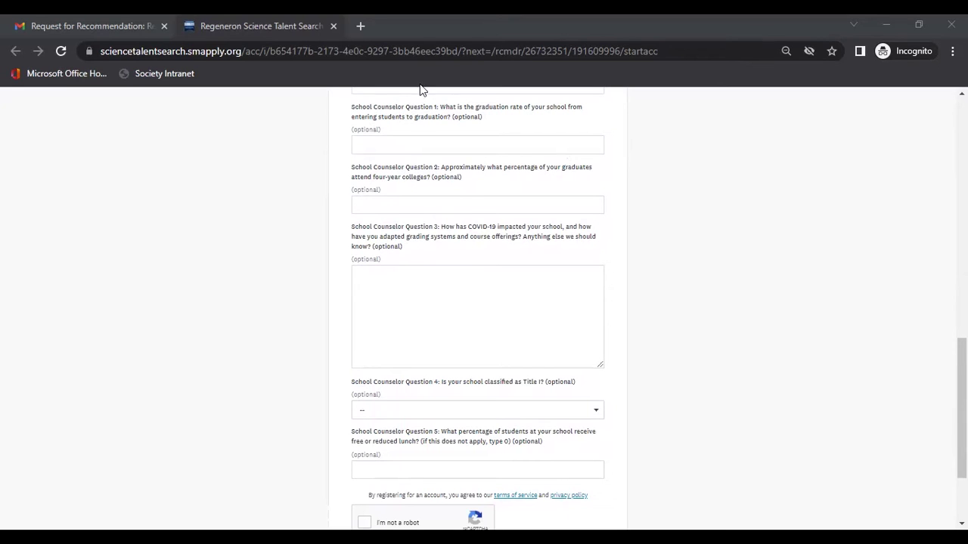
scroll(684, 394, "up", 15)
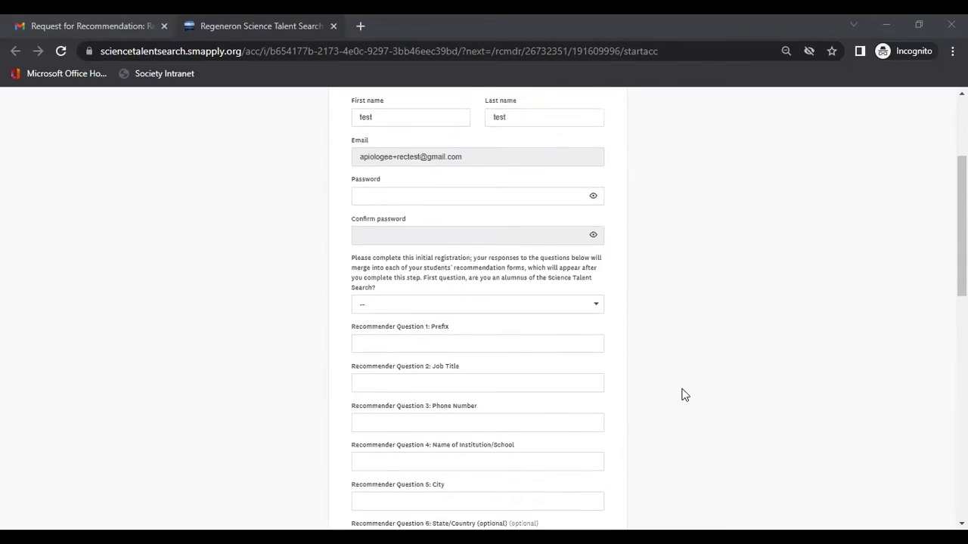
scroll(683, 394, "down", 1)
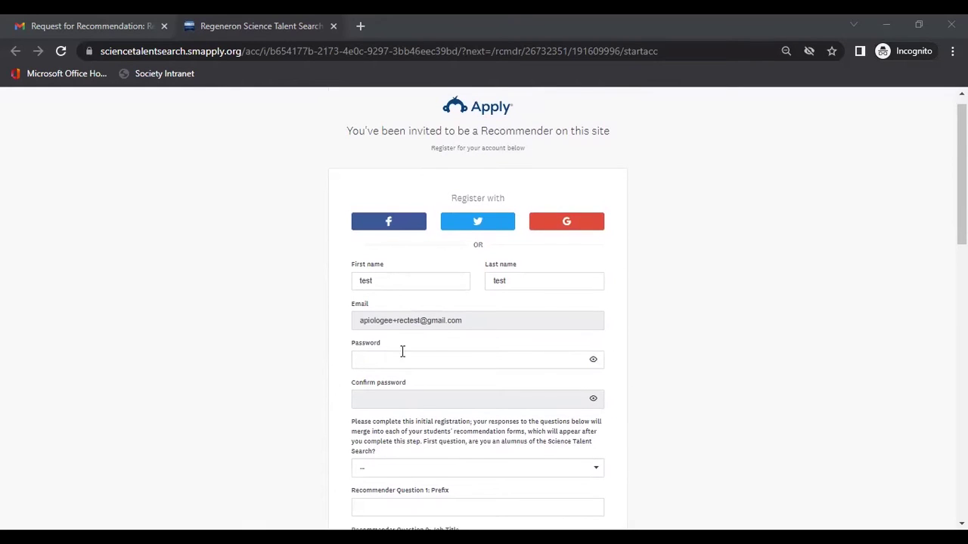
scroll(659, 388, "down", 15)
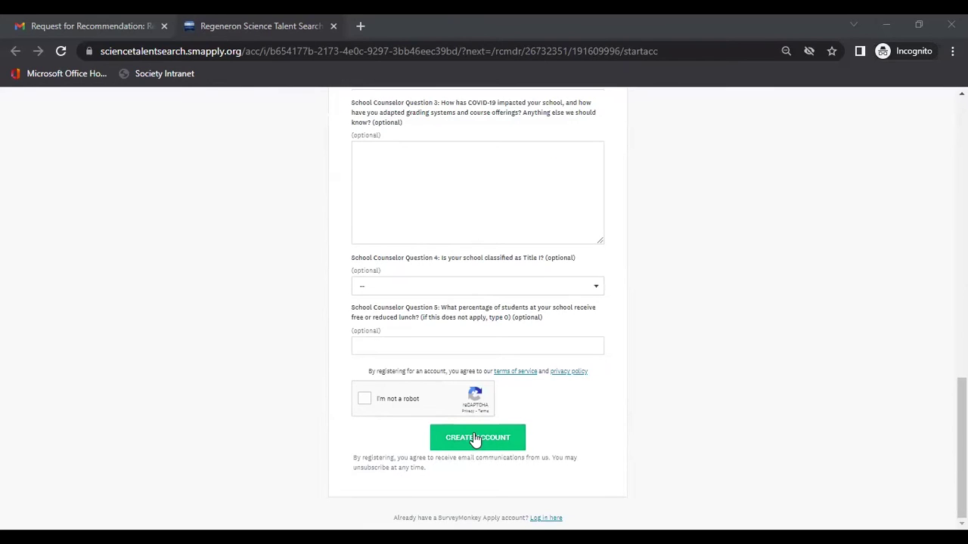
left_click(475, 440)
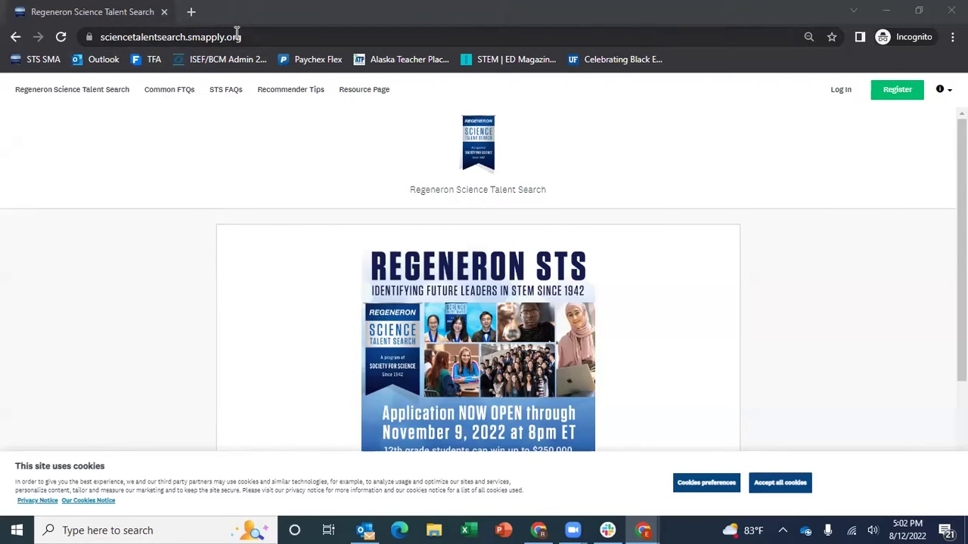
Bring the SurveyMonkey Apply site window into focus before going back to the invitation email
left_click(843, 91)
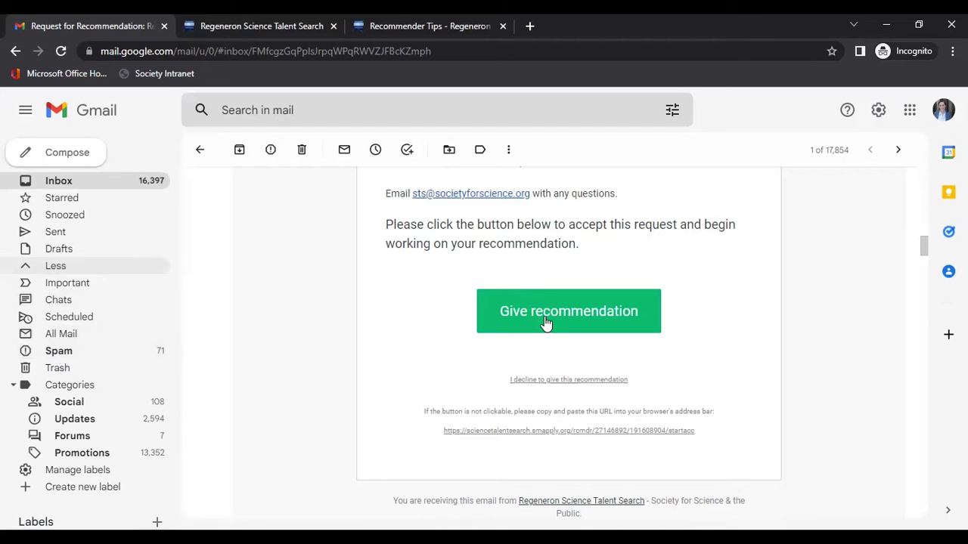
Use Give recommendation to open the Recommendations list showing three requests due Nov 9 2022
left_click(546, 323)
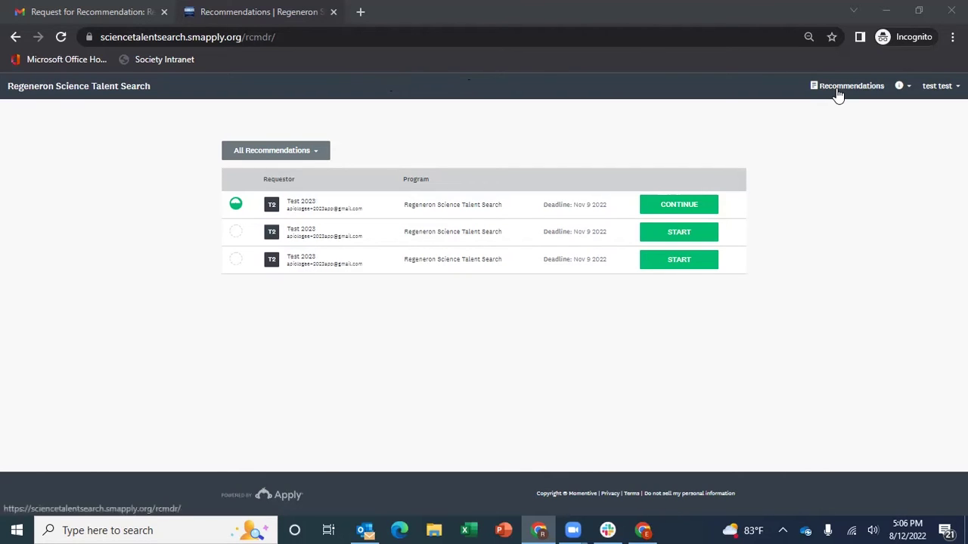
Glance at the help and support links, then go to the My Account settings page
left_click(909, 90)
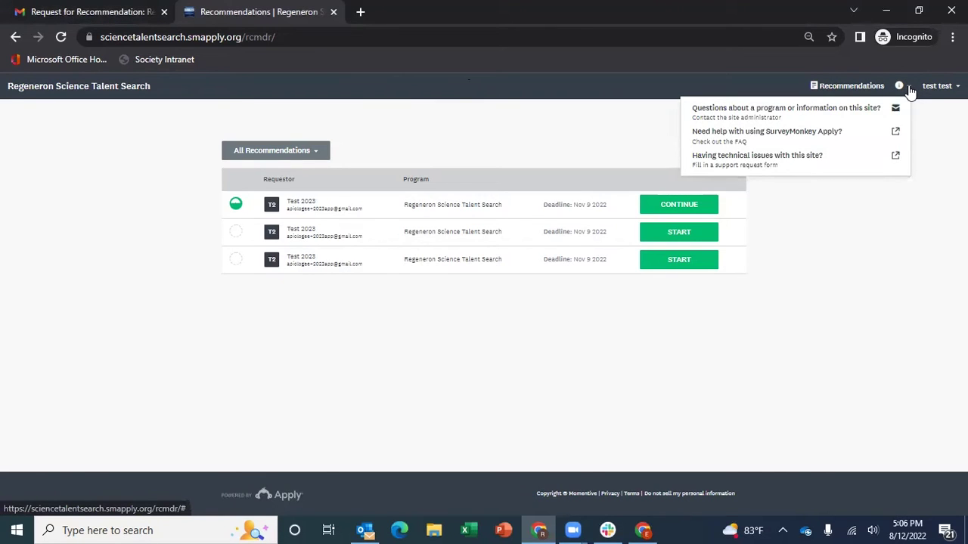
left_click(935, 90)
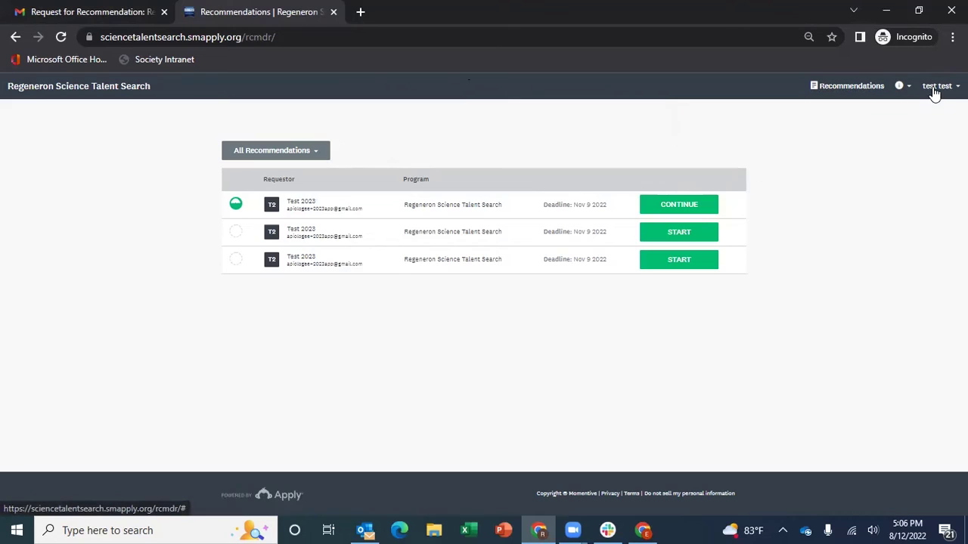
left_click(936, 91)
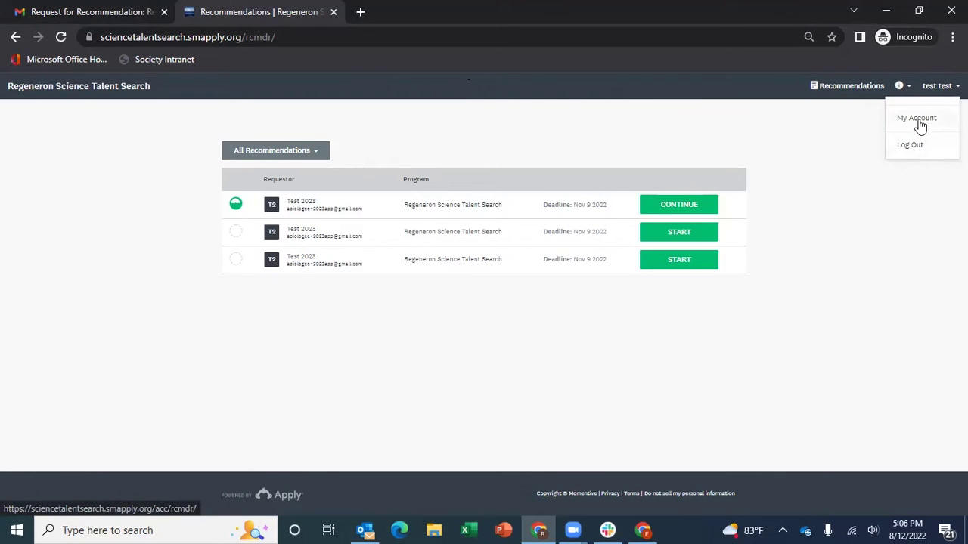
left_click(918, 121)
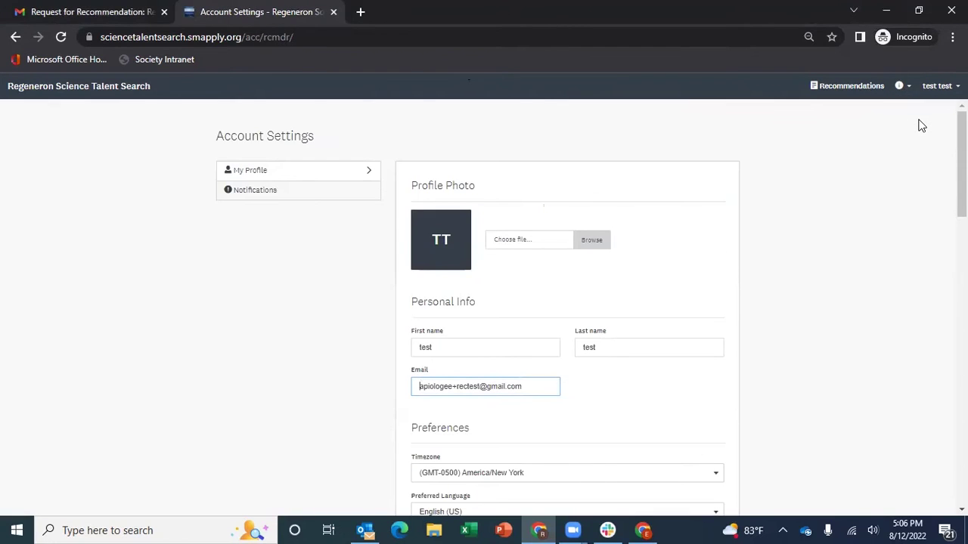
Check the profile's last name field and keep America/New York as the timezone
scroll(846, 287, "down", 1)
left_click(693, 266)
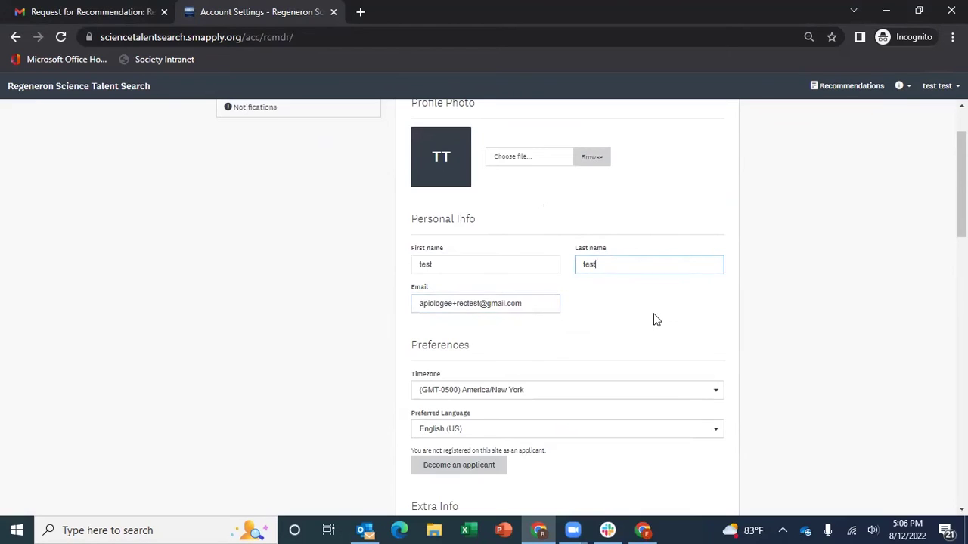
scroll(653, 318, "down", 3)
left_click(550, 165)
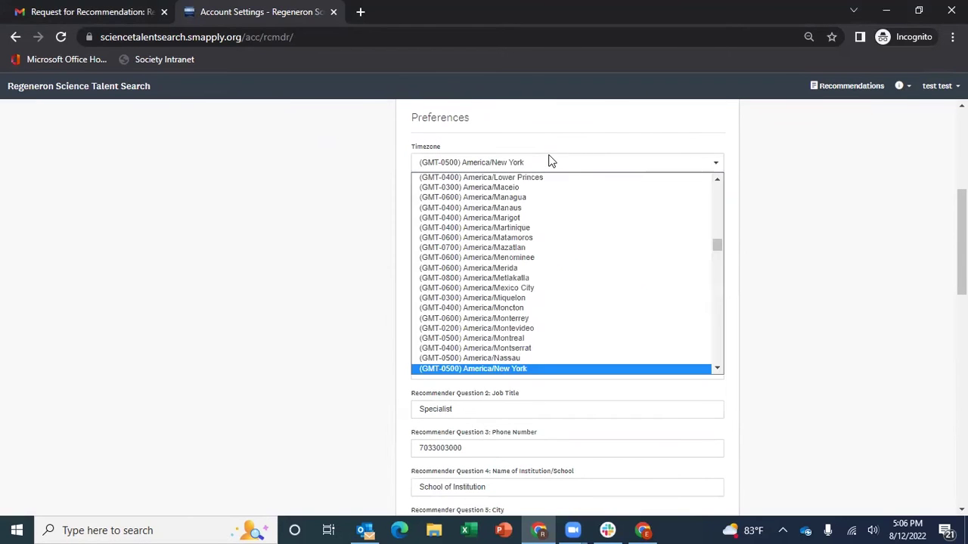
left_click(552, 161)
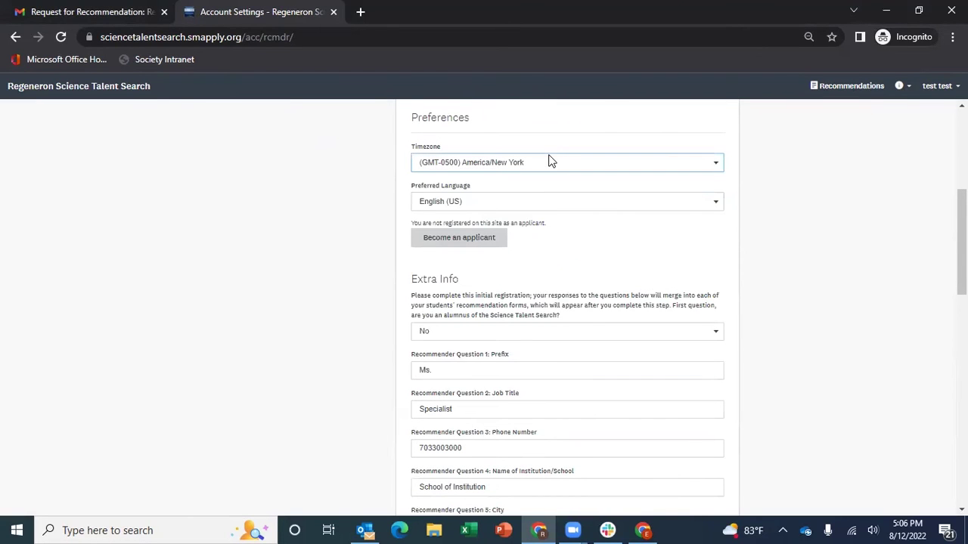
Scroll through the Extra Info answers further down the account settings page
scroll(775, 344, "down", 1)
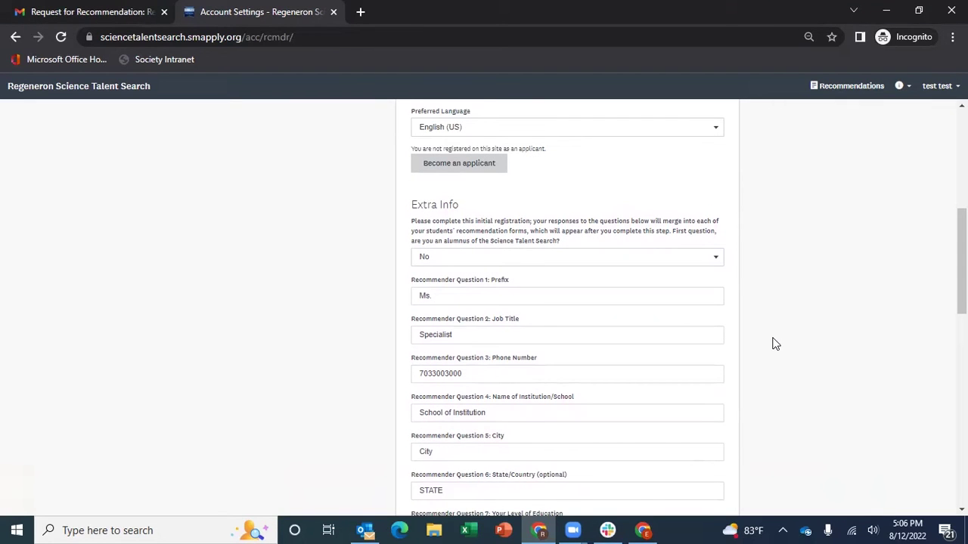
scroll(775, 344, "down", 1)
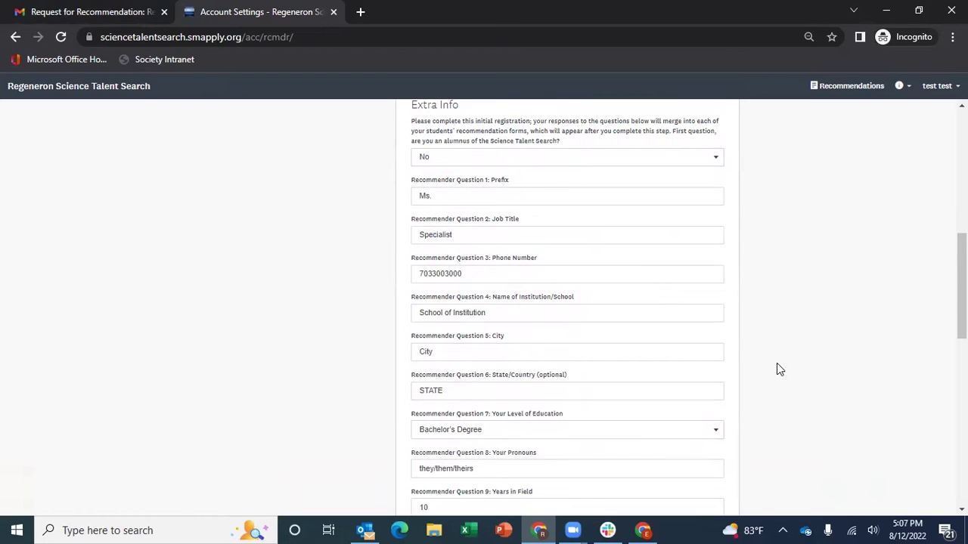
scroll(776, 364, "down", 2)
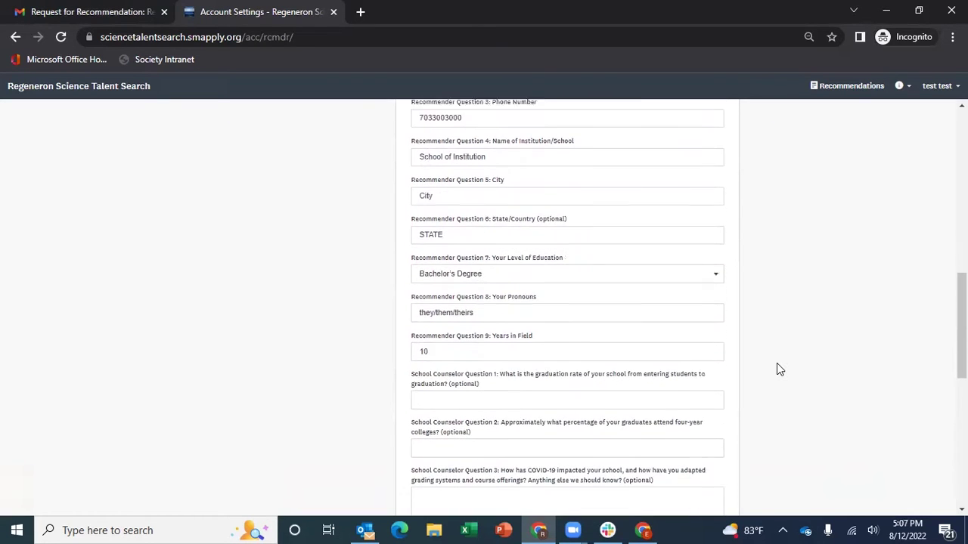
scroll(776, 363, "down", 1)
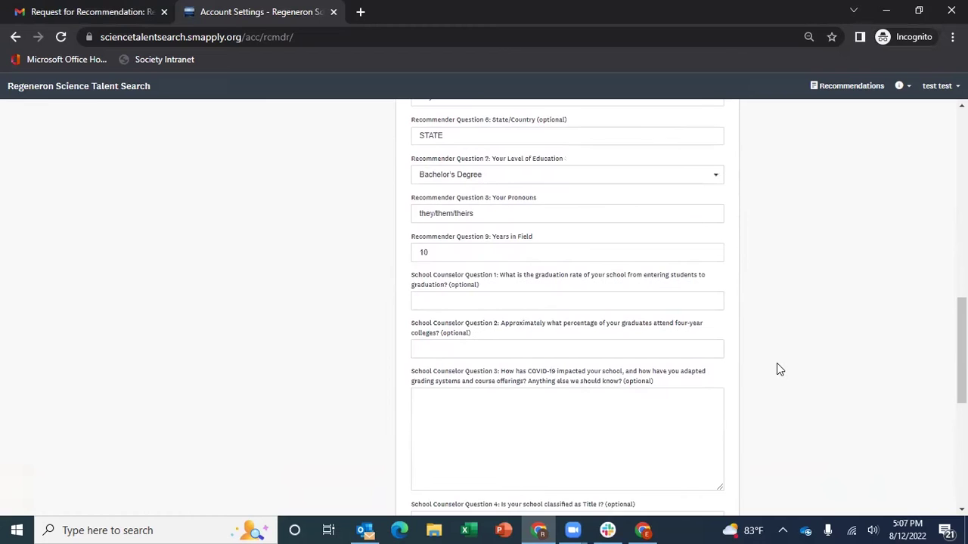
scroll(777, 363, "down", 1)
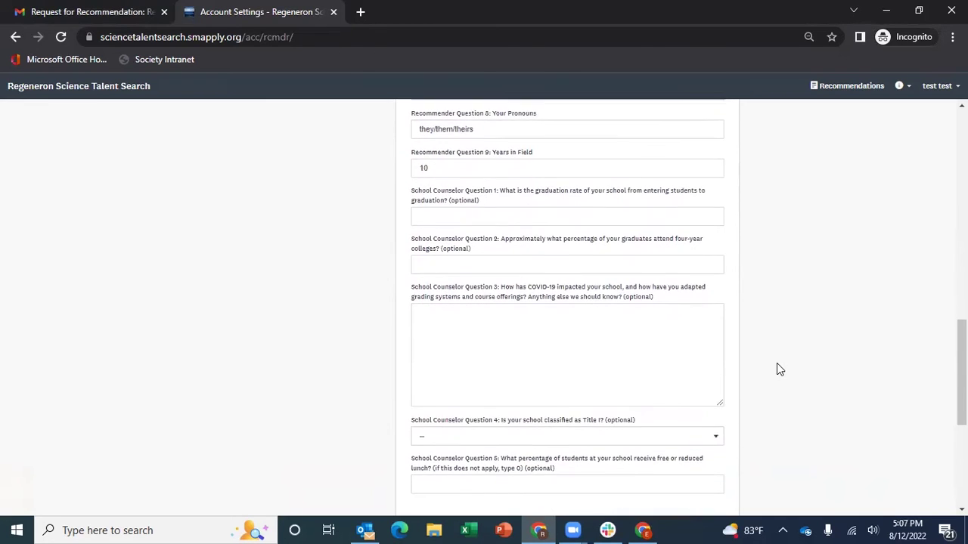
scroll(776, 369, "up", 2)
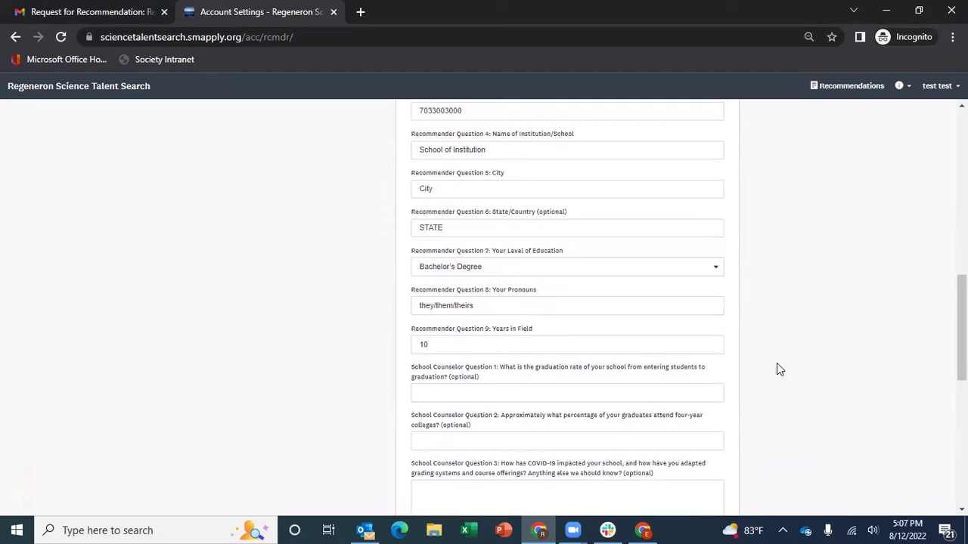
scroll(776, 369, "down", 5)
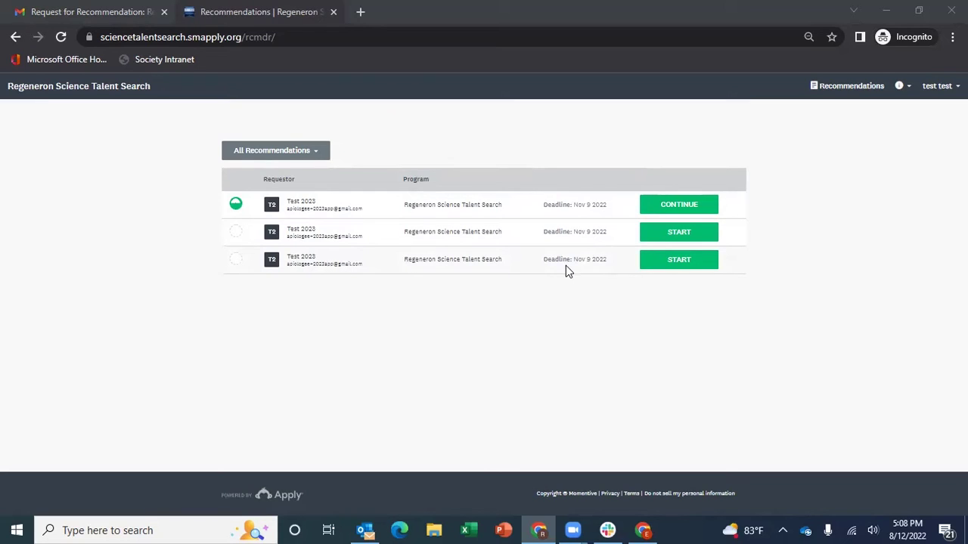
View the All Recommendations status filter options and close them without changing the filter
left_click(276, 152)
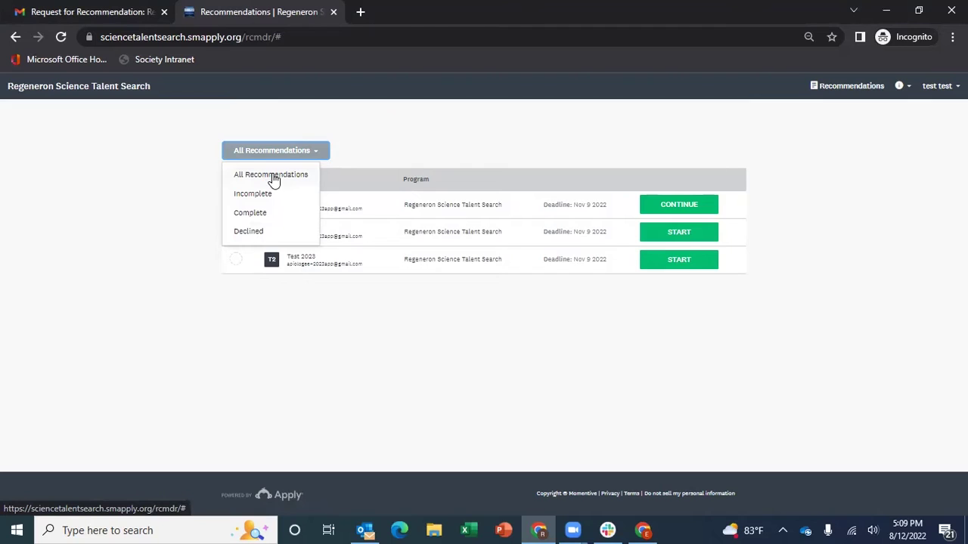
left_click(352, 136)
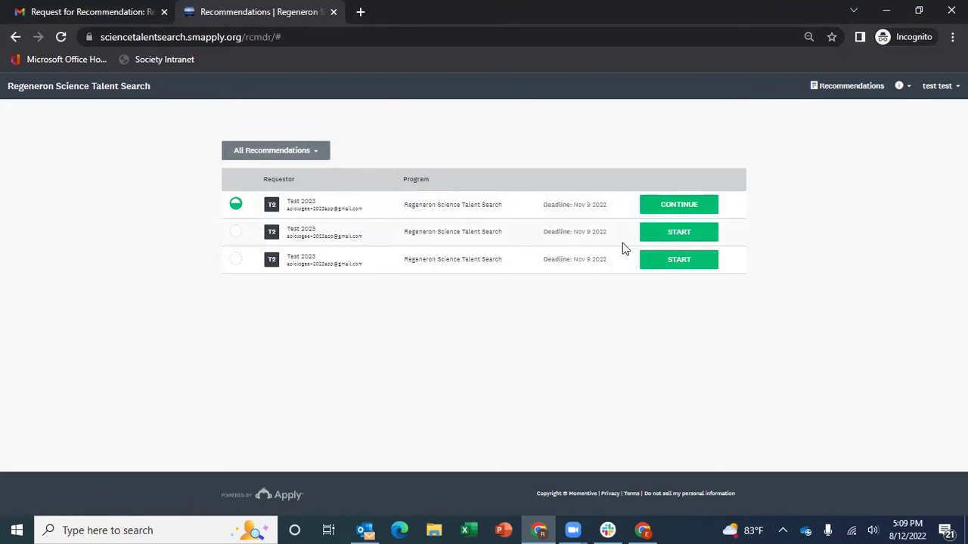
Start the third request and scroll its instructions down to the Decline/Accept buttons
left_click(689, 259)
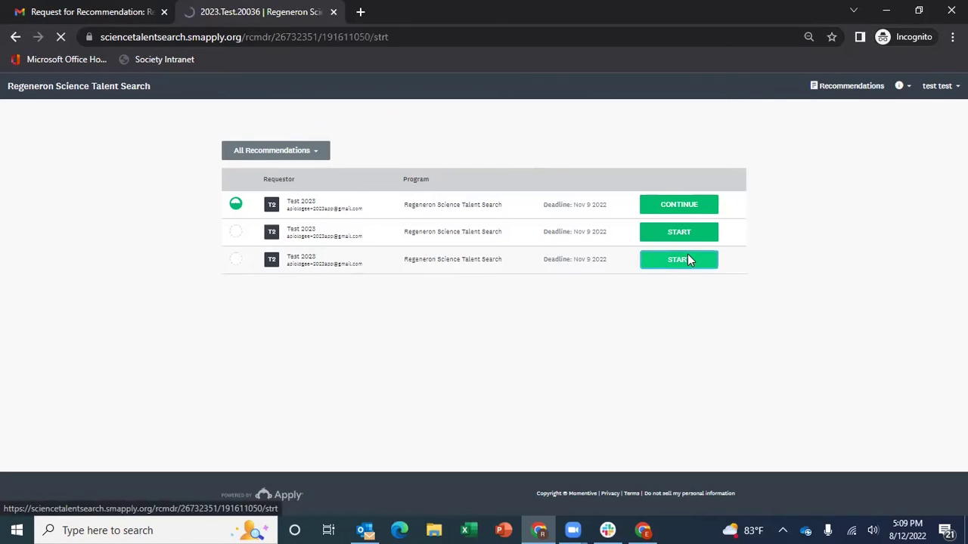
scroll(690, 259, "down", 3)
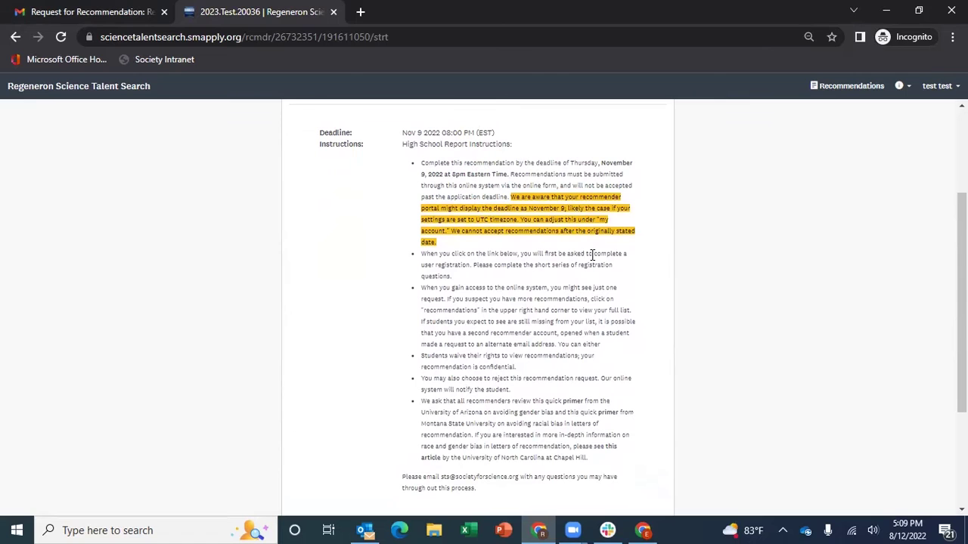
scroll(592, 257, "down", 3)
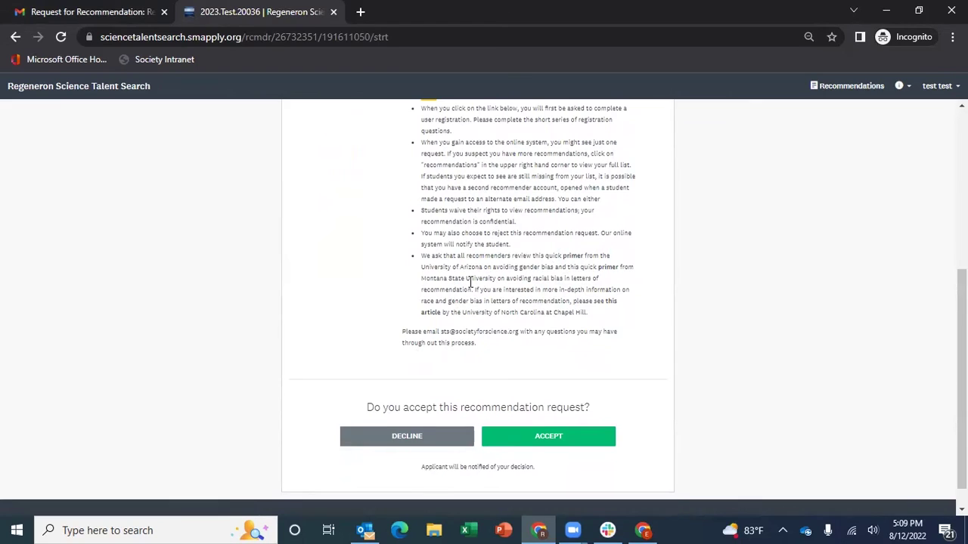
scroll(470, 281, "down", 1)
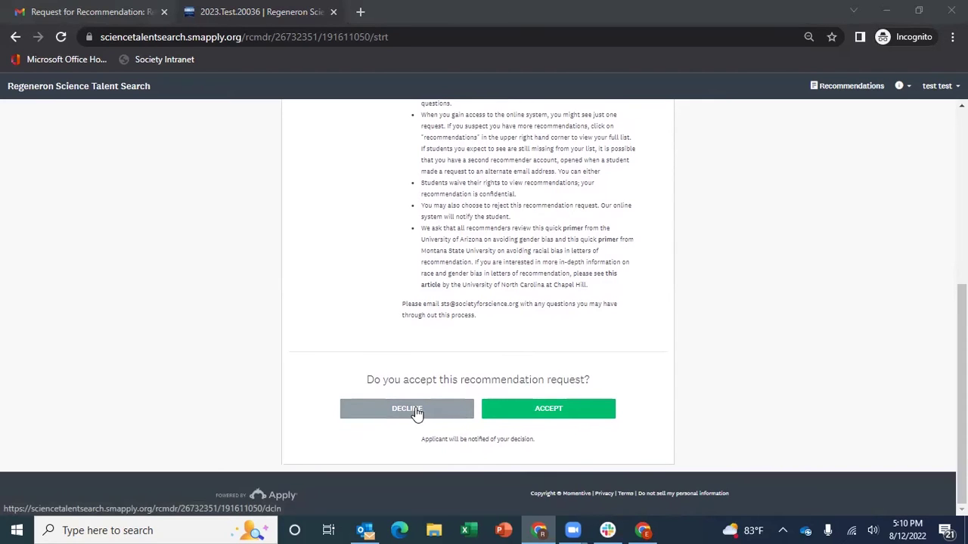
Start declining the third request, then cancel the decline dialog without entering a reason
left_click(415, 409)
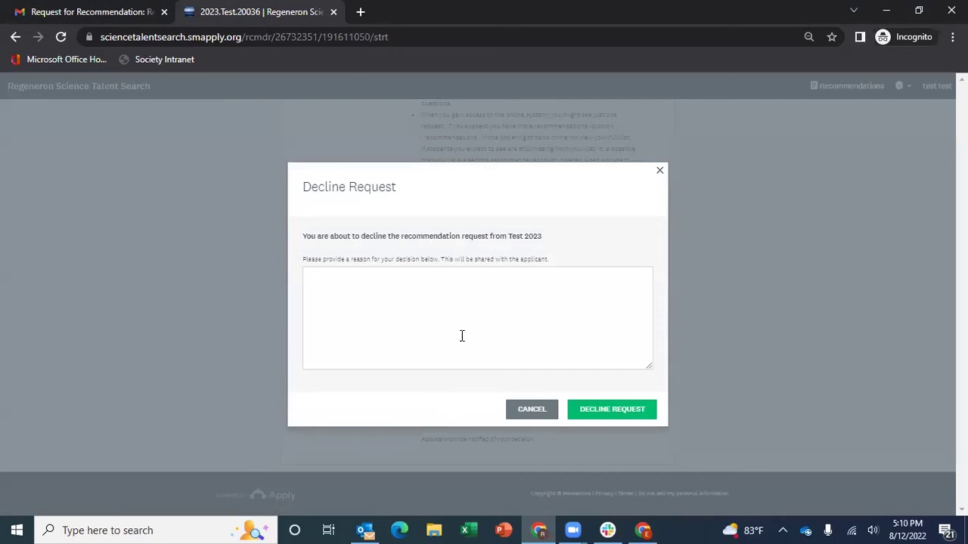
left_click(435, 294)
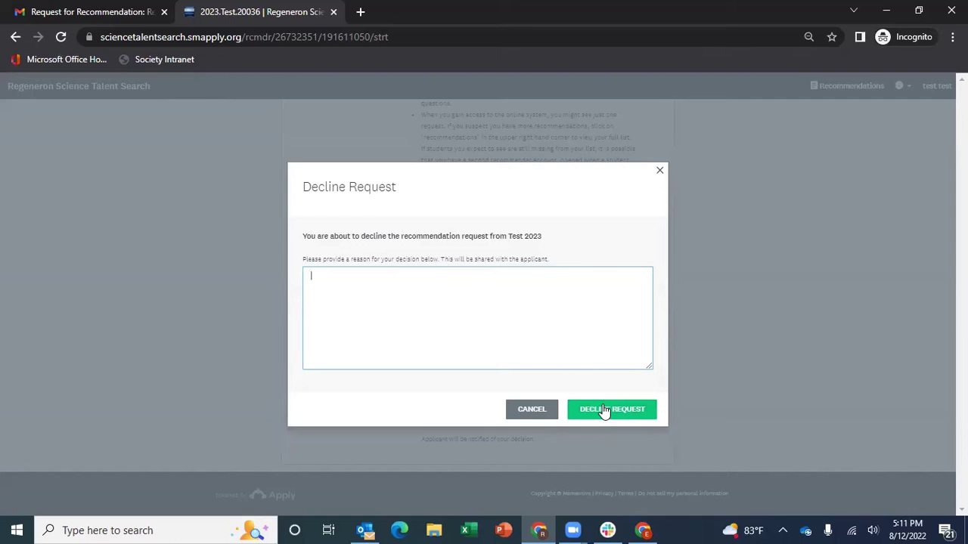
key("Escape")
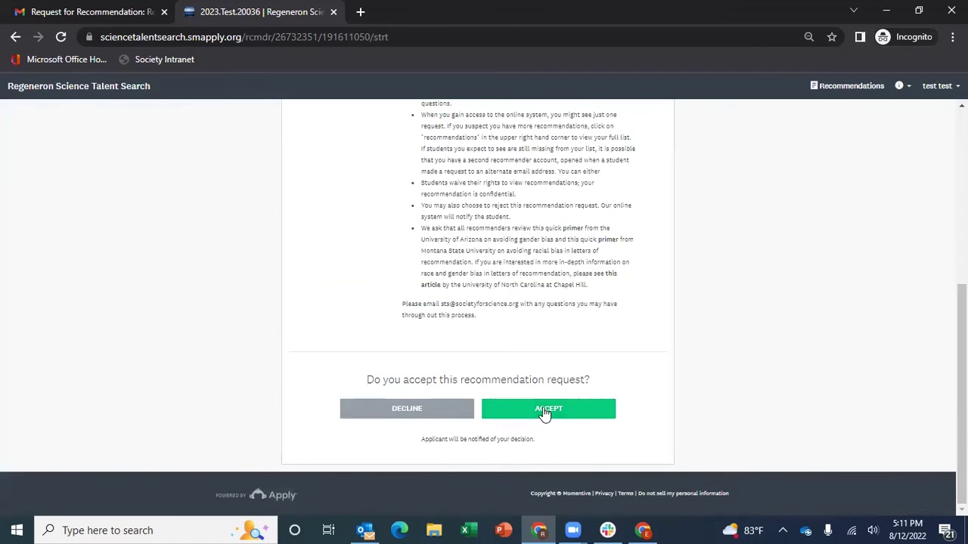
Accept the request, review the pre-filled Recommender Information fields, and open the account menu
left_click(545, 412)
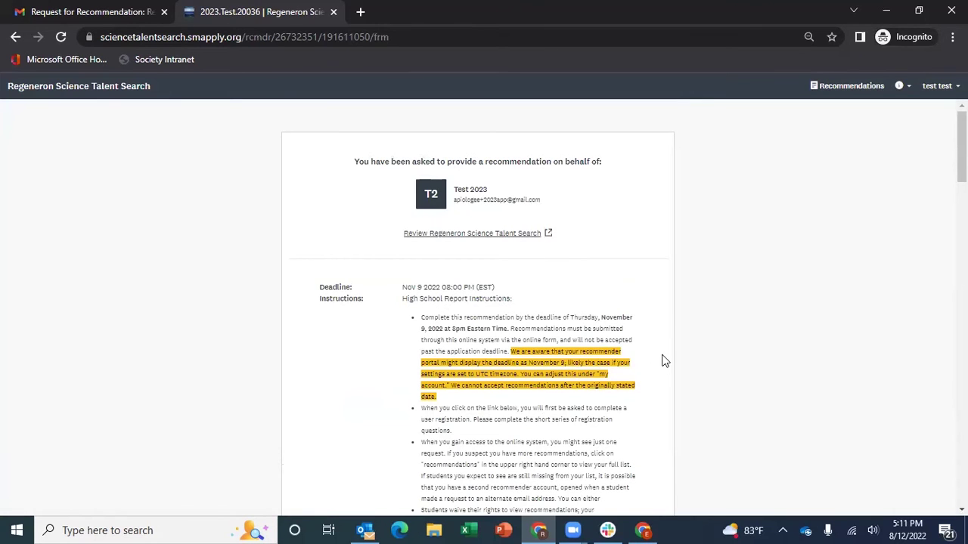
scroll(665, 365, "down", 5)
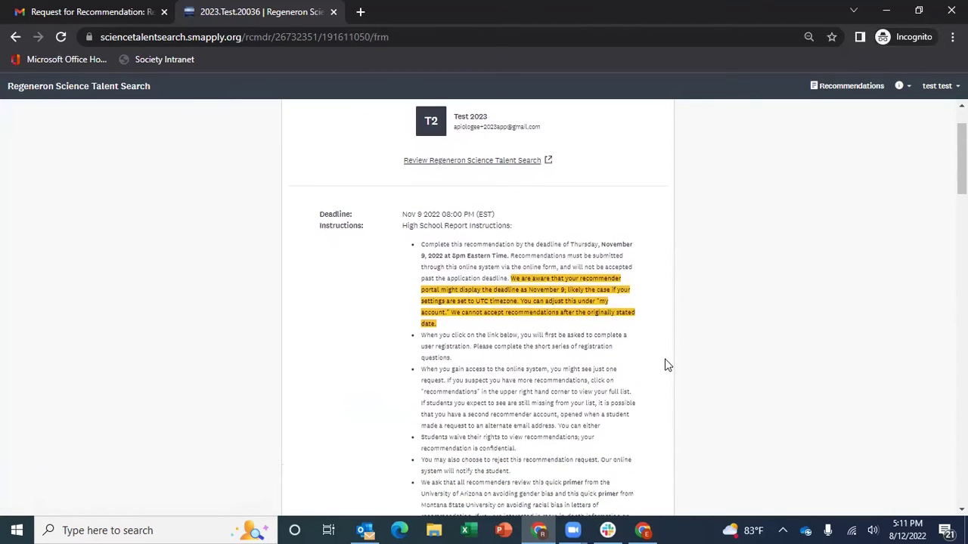
scroll(666, 366, "down", 2)
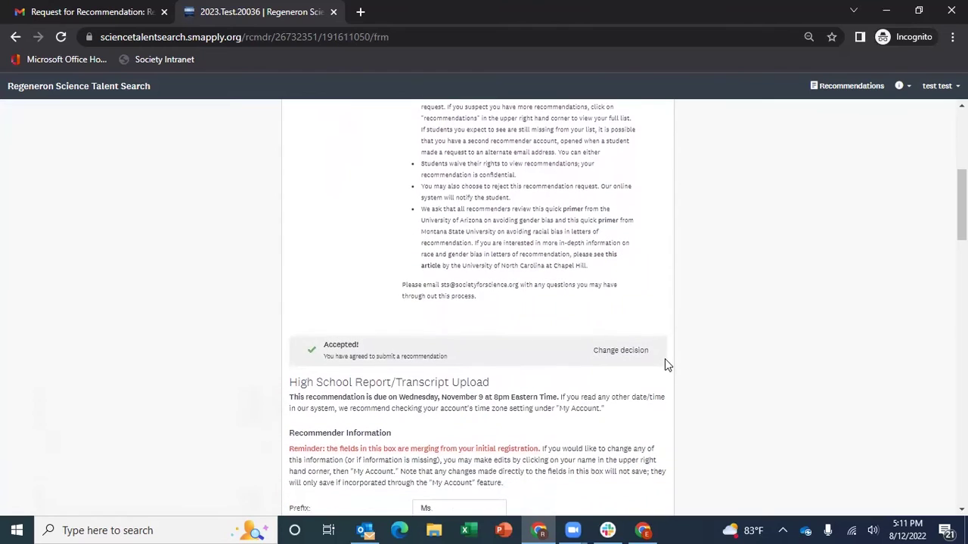
scroll(665, 365, "down", 1)
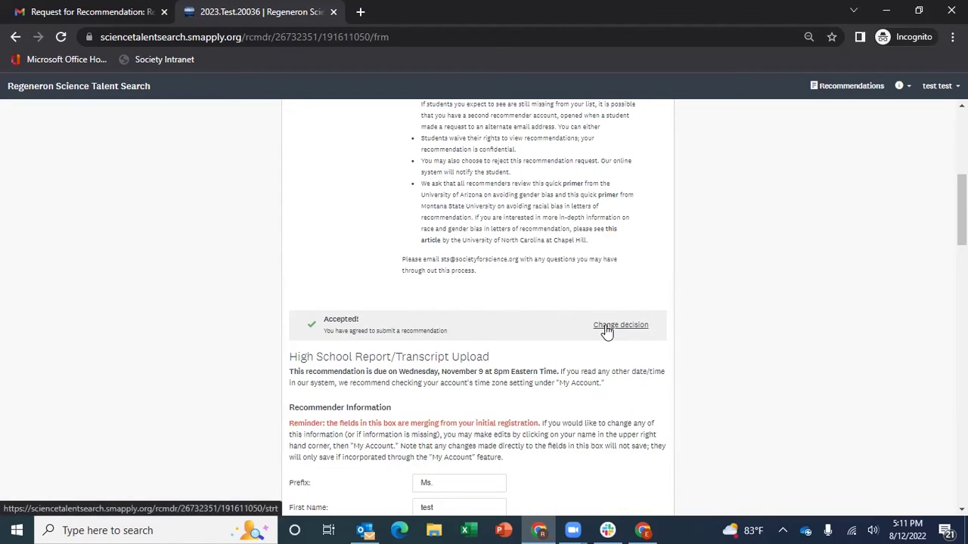
scroll(606, 330, "down", 1)
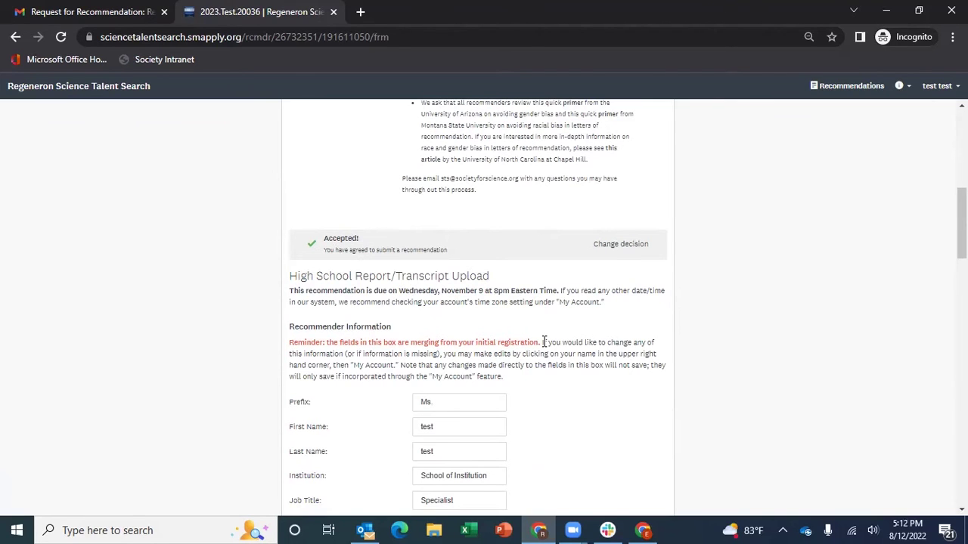
scroll(543, 342, "down", 1)
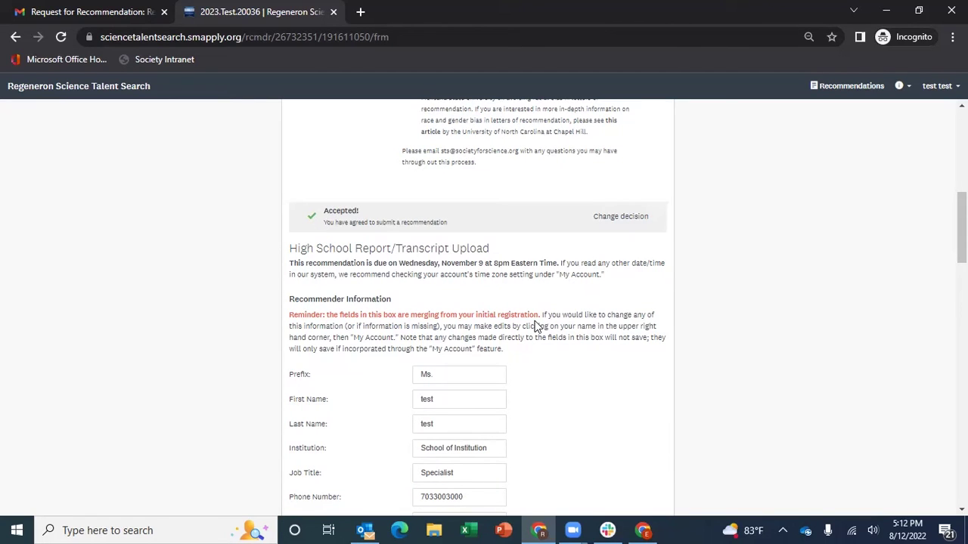
scroll(535, 325, "down", 1)
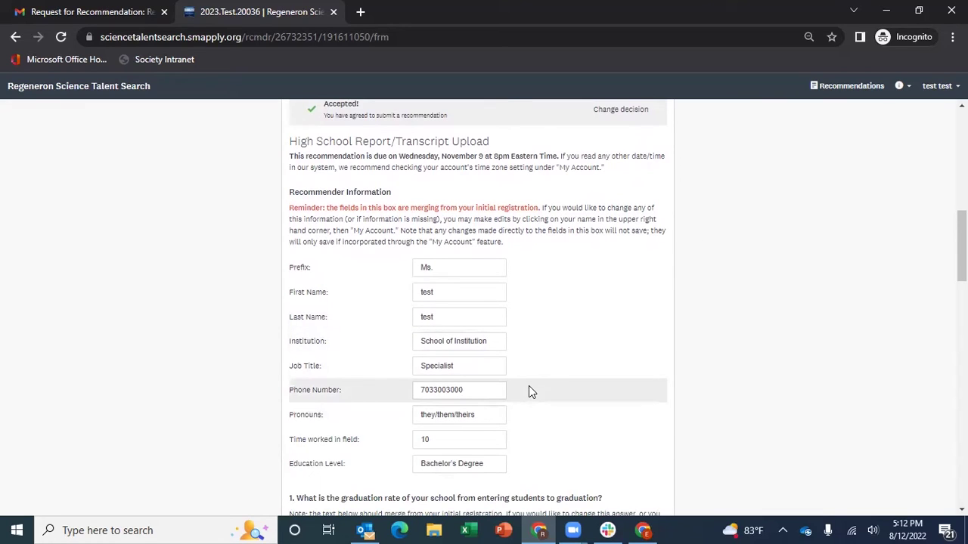
left_click(940, 89)
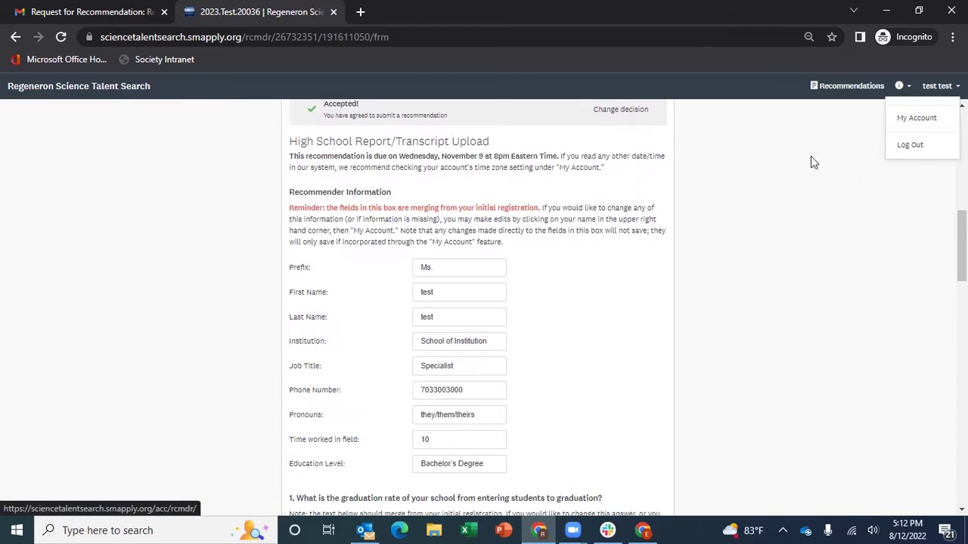
Answer question 7 with 'test'
scroll(632, 323, "down", 10)
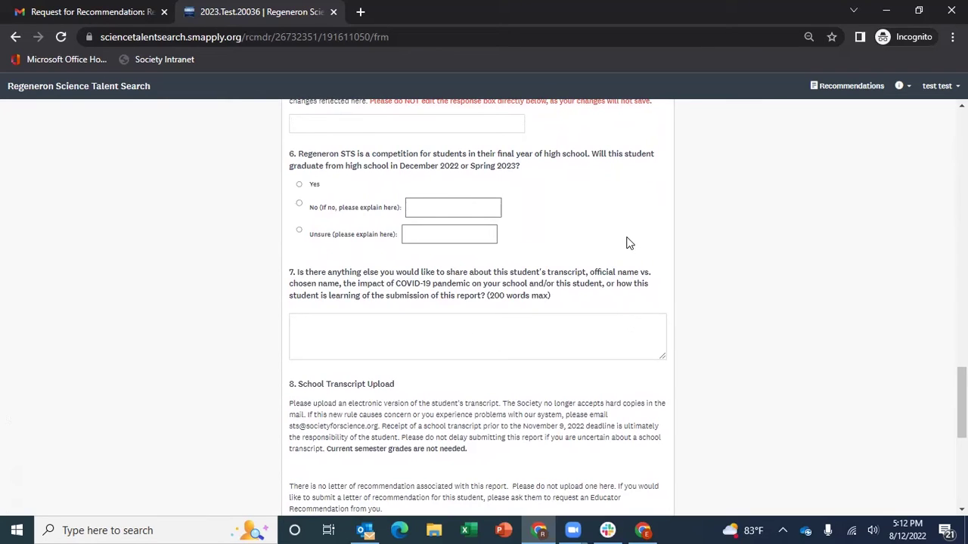
left_click(388, 322)
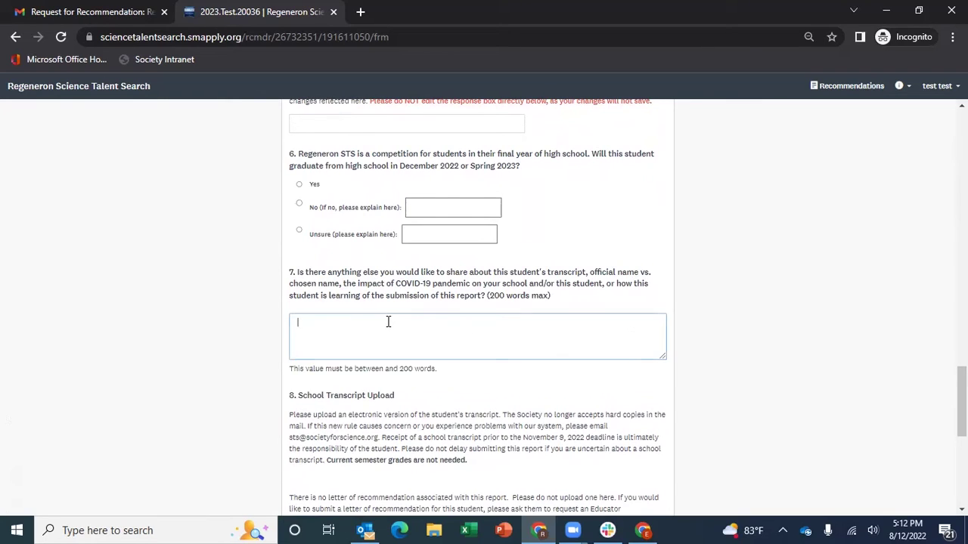
type("test")
Answer No to the graduation question 6 and give 'test' as the explanation
scroll(388, 322, "down", 1)
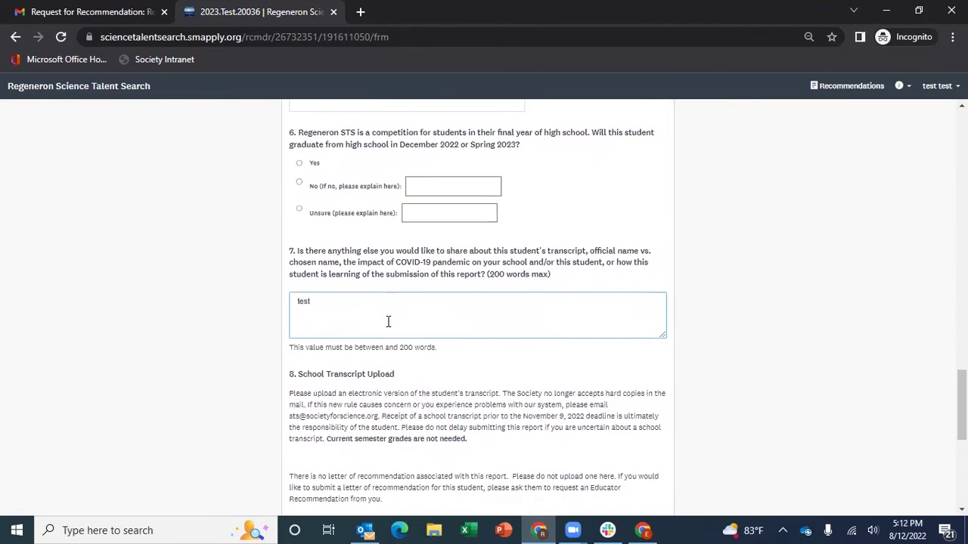
scroll(408, 303, "up", 1)
left_click(326, 247)
left_click(425, 240)
type("test")
scroll(430, 225, "down", 3)
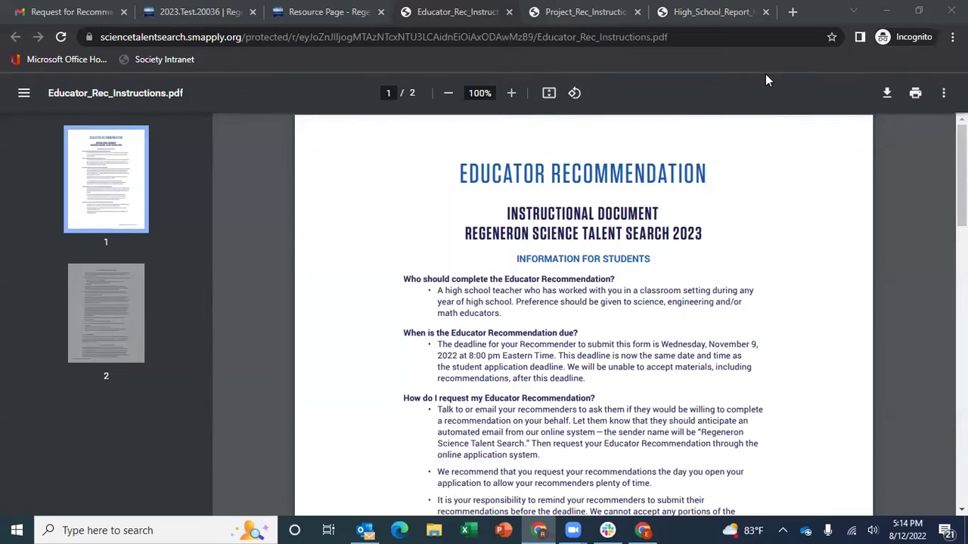
left_click(592, 11)
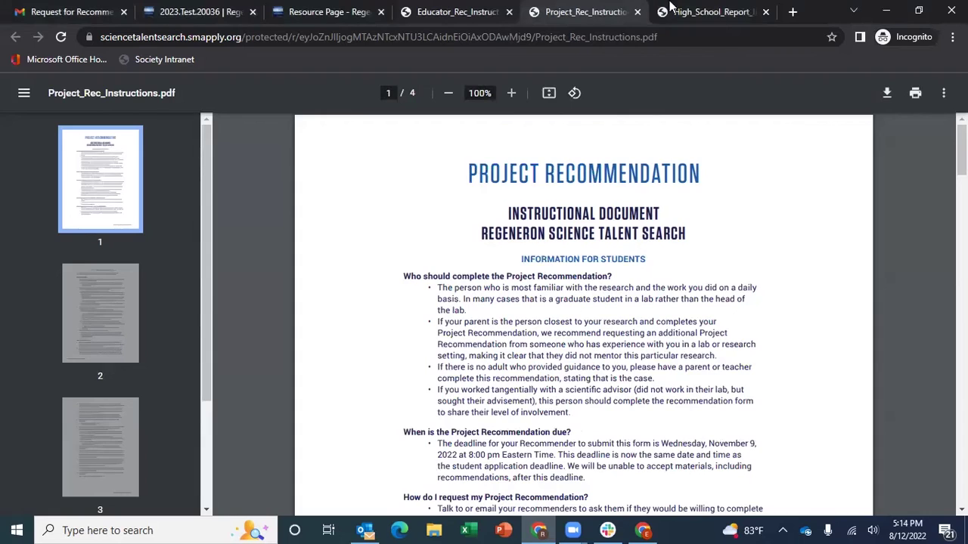
left_click(686, 11)
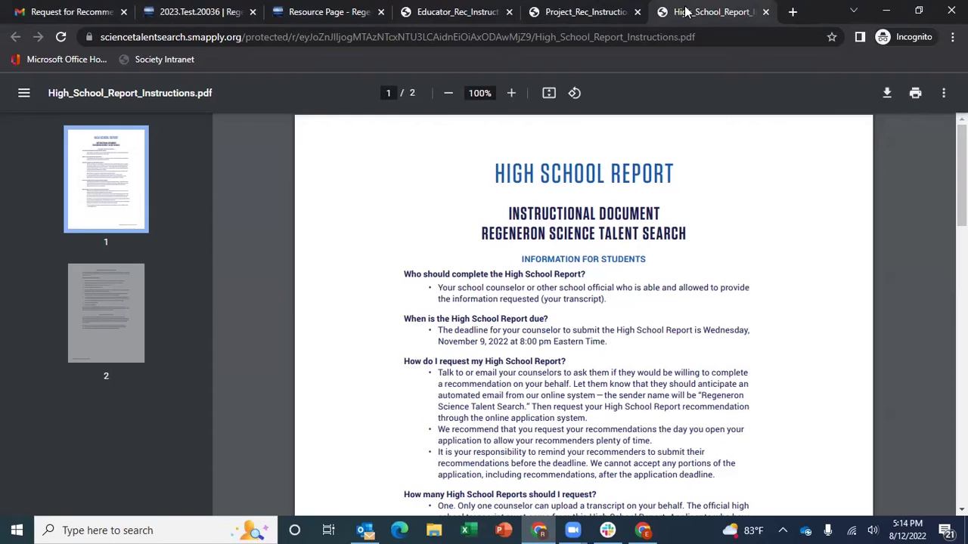
left_click(428, 11)
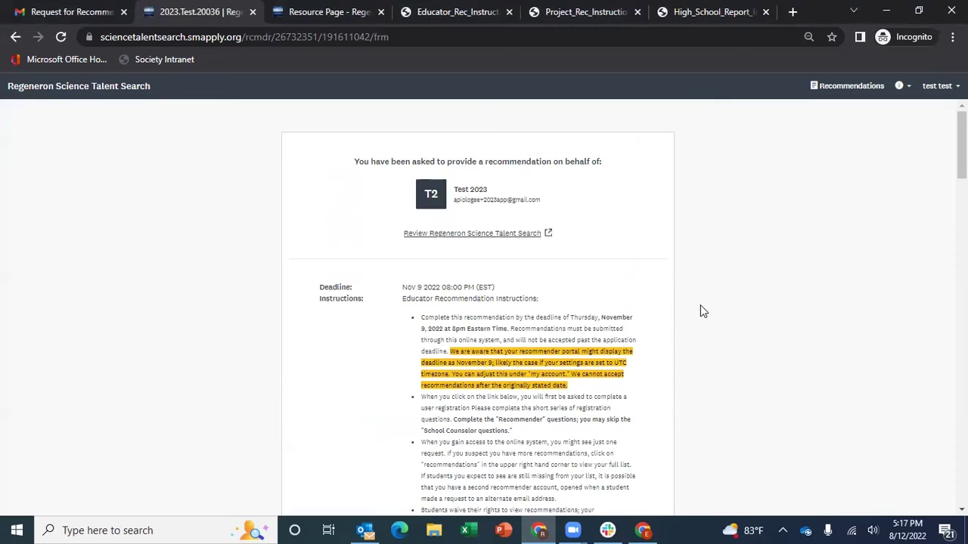
Read down the Educator Recommendation form to the ethics agreement and Submit buttons
scroll(700, 307, "down", 2)
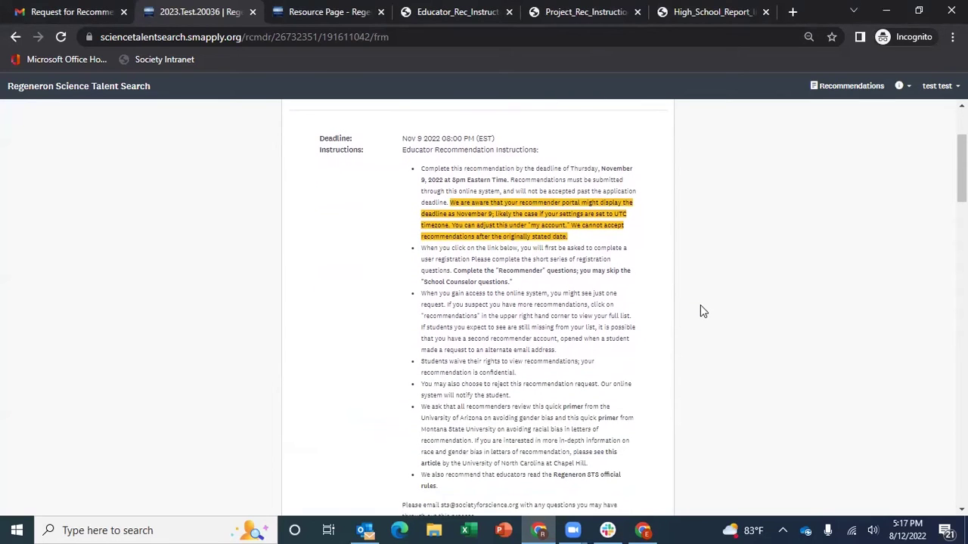
scroll(700, 306, "down", 3)
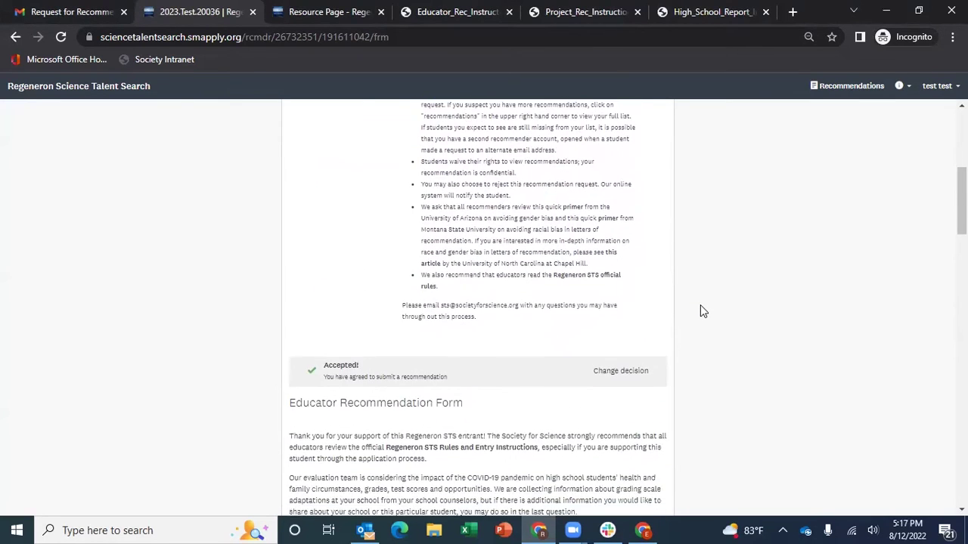
scroll(700, 305, "down", 2)
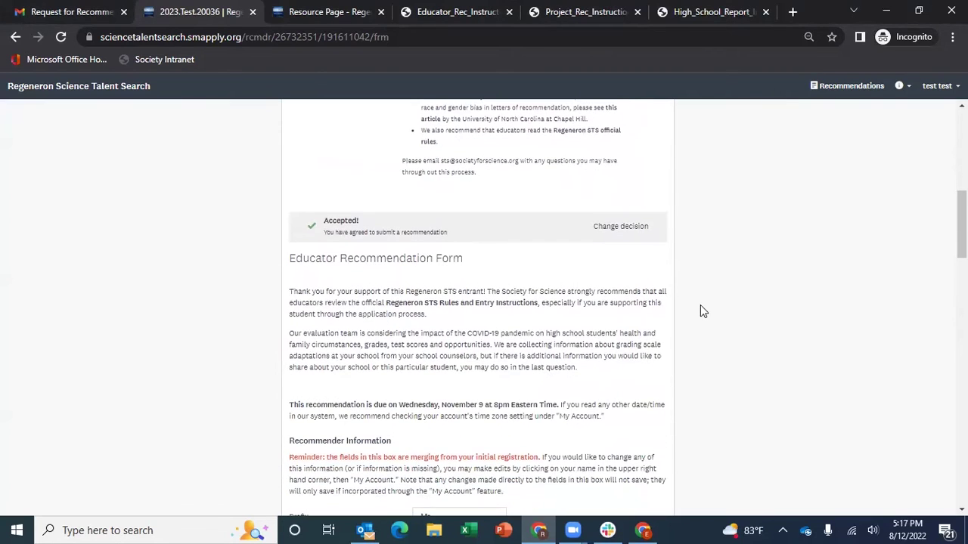
scroll(701, 305, "down", 2)
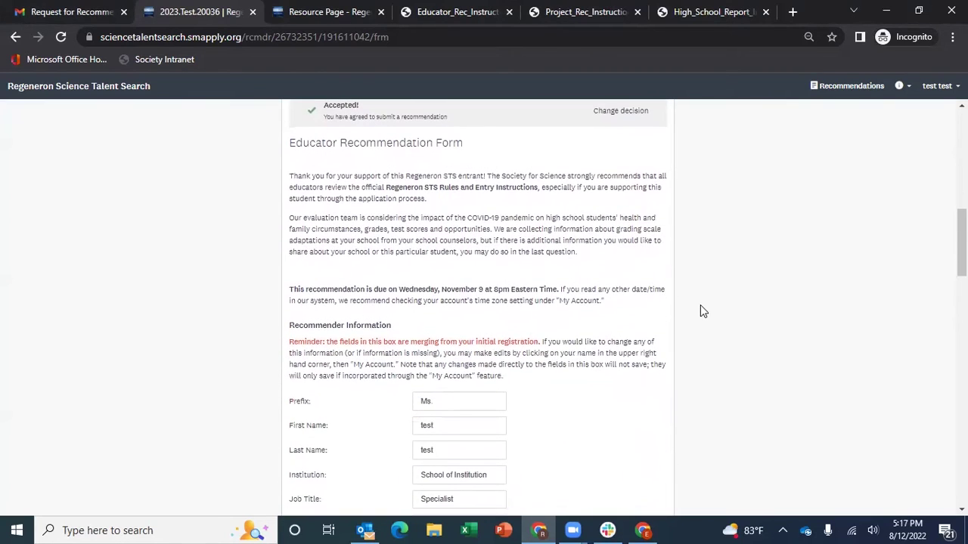
scroll(700, 305, "down", 3)
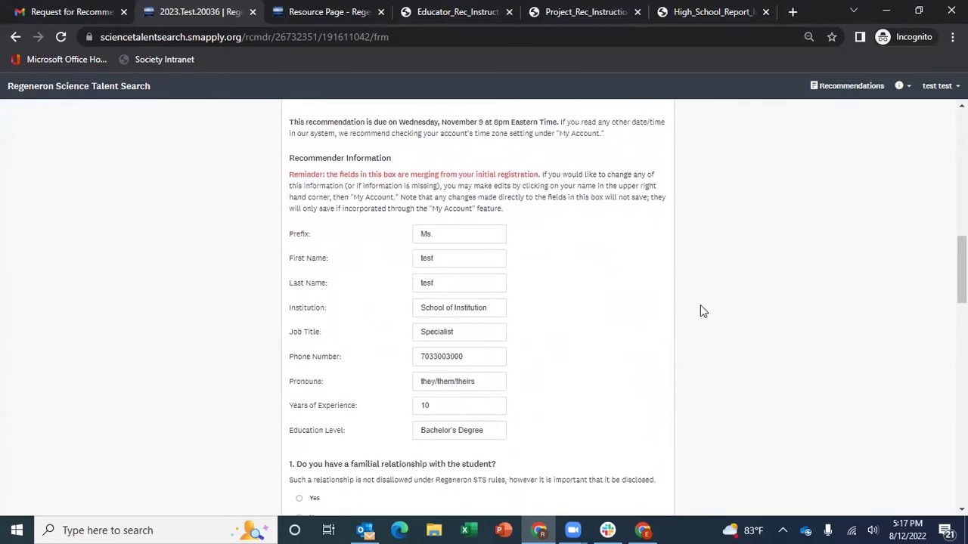
scroll(700, 310, "down", 3)
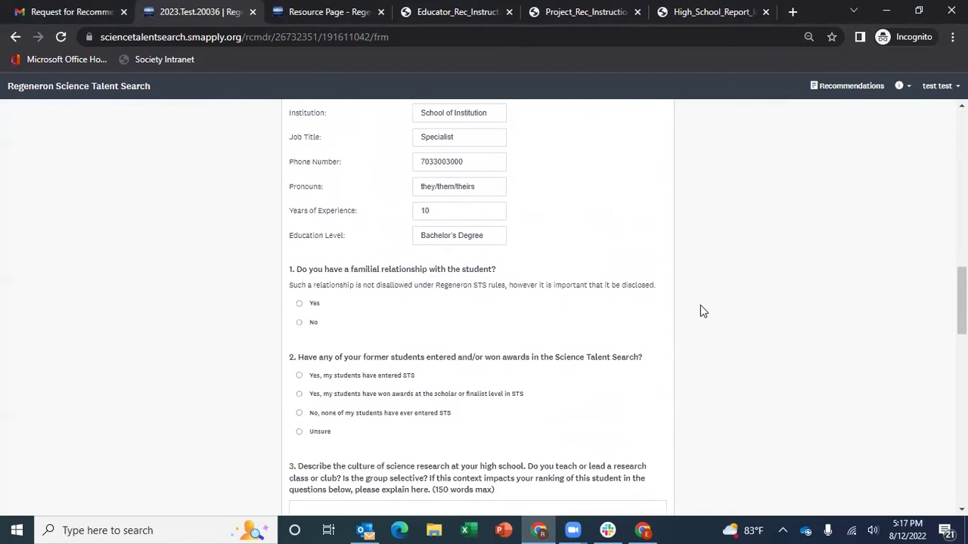
scroll(700, 310, "down", 2)
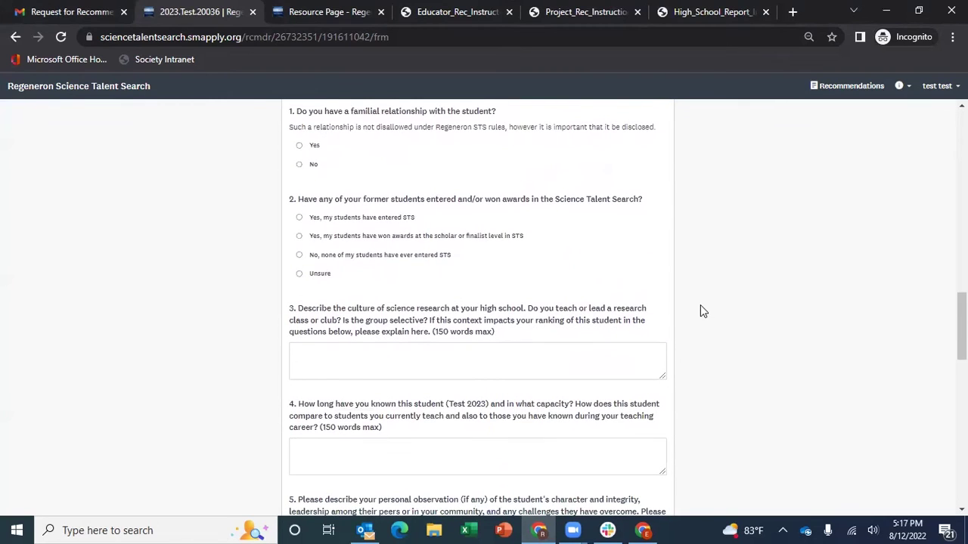
scroll(702, 311, "down", 3)
scroll(701, 310, "down", 4)
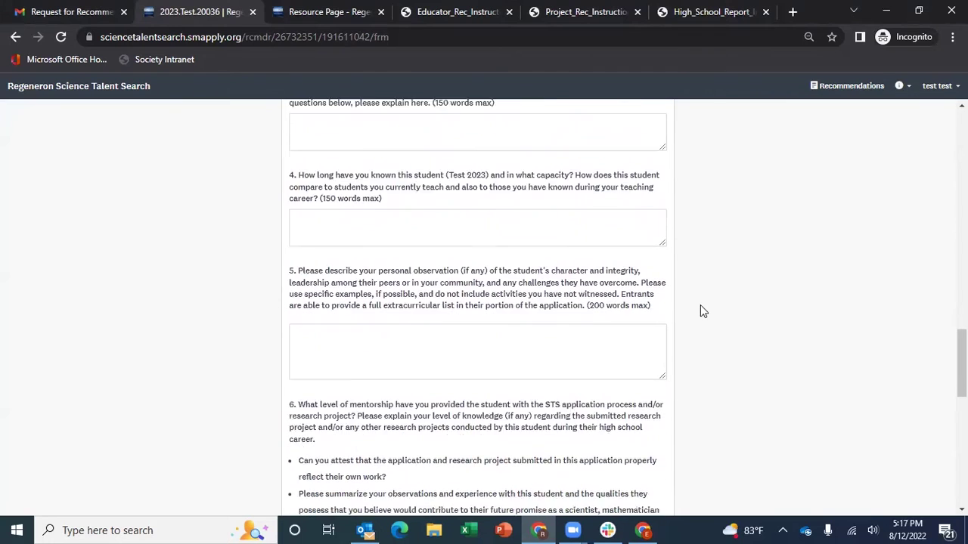
scroll(700, 310, "down", 2)
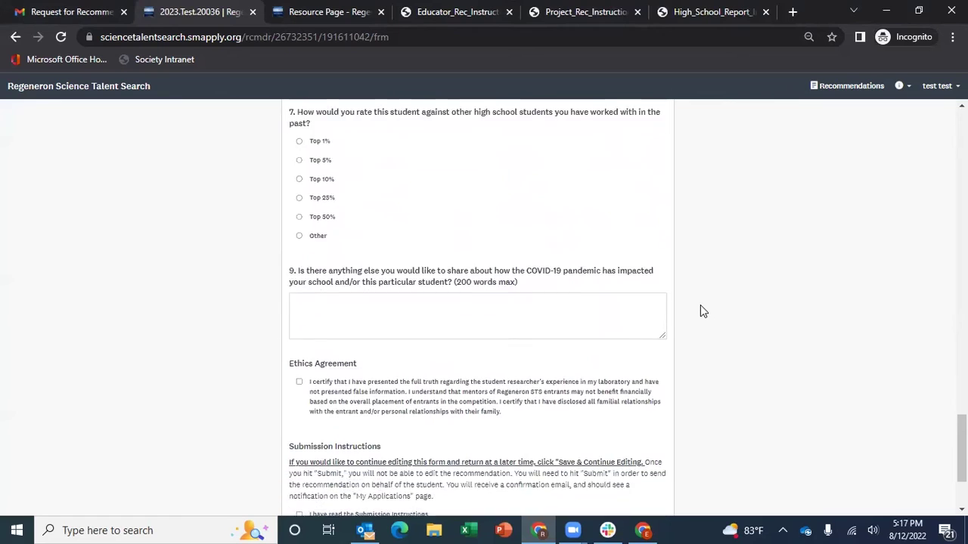
scroll(700, 311, "down", 2)
scroll(700, 310, "down", 1)
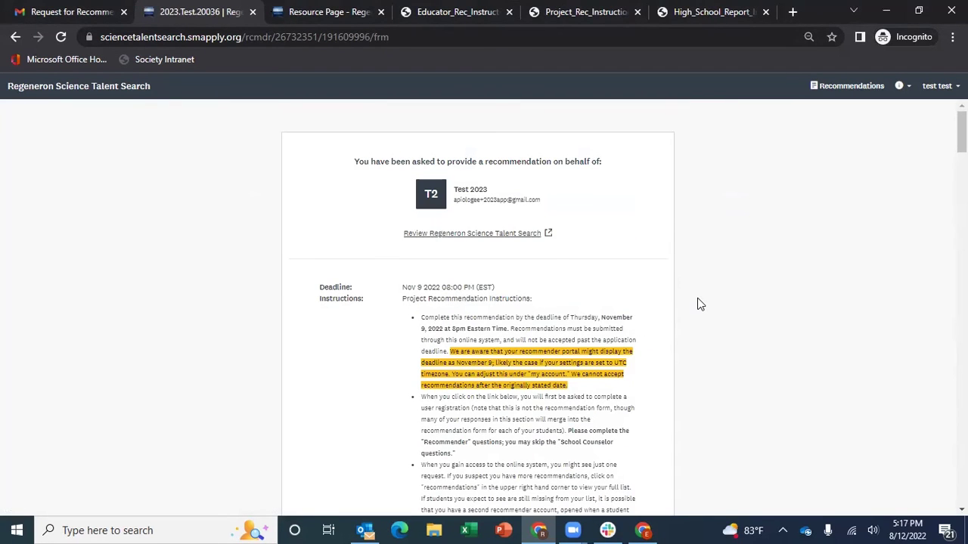
Read through the Project Recommendation rules and project questions down to the submission instructions
scroll(701, 304, "down", 10)
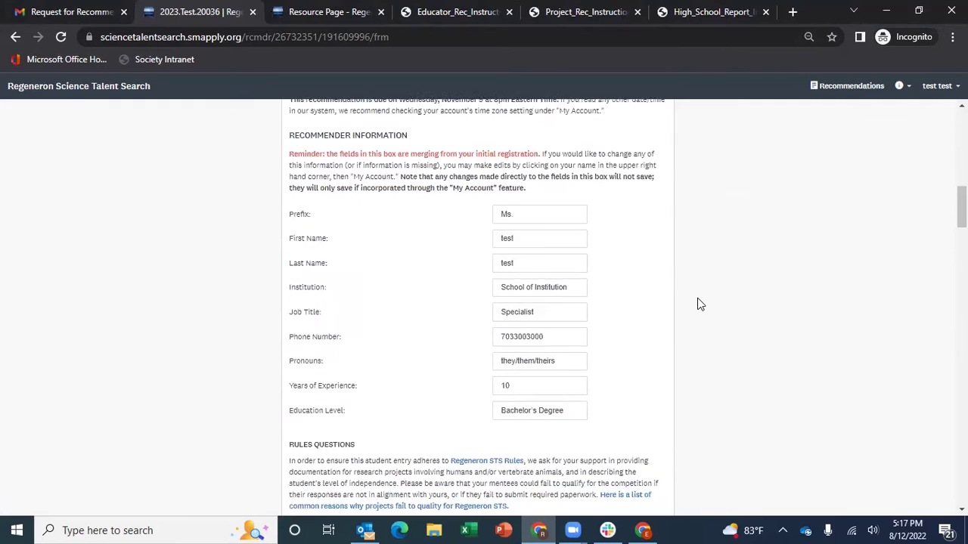
scroll(700, 305, "down", 5)
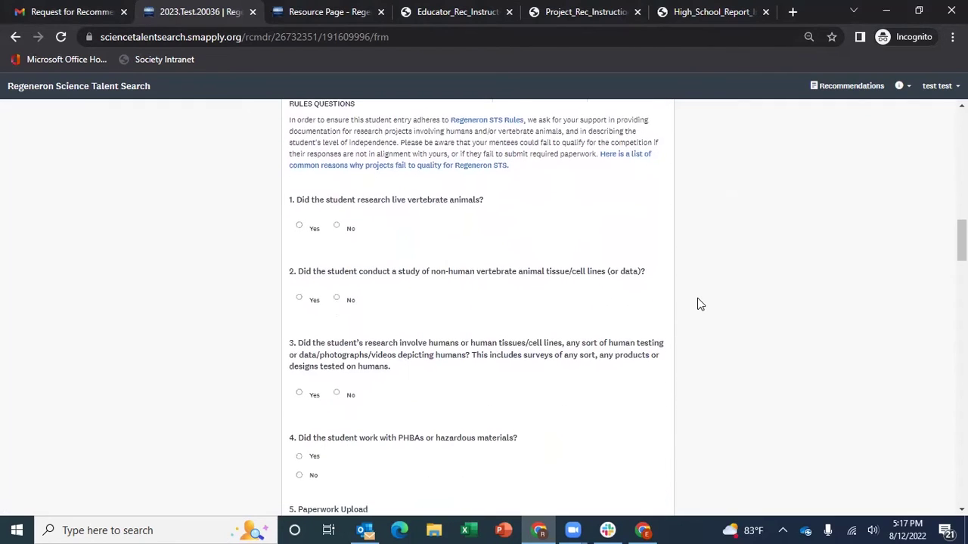
scroll(701, 304, "down", 4)
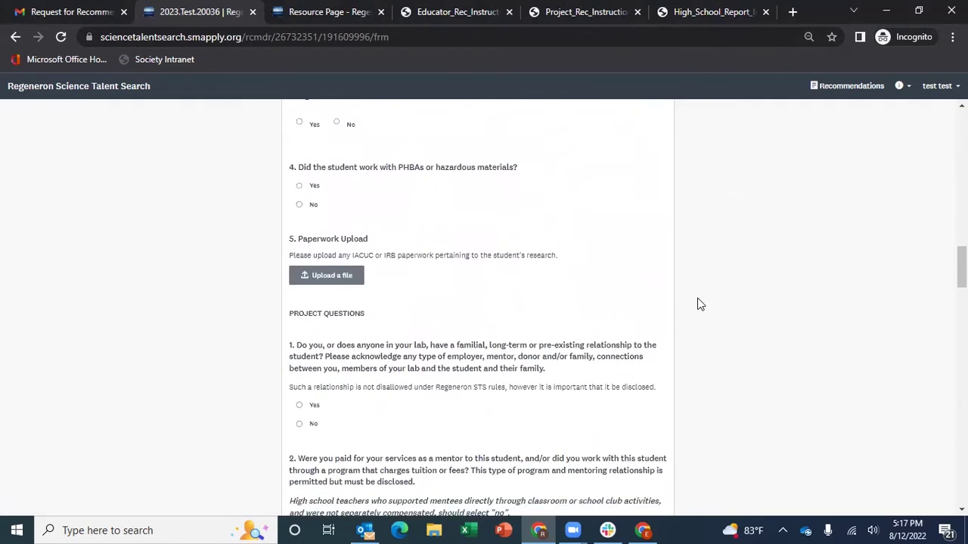
scroll(700, 305, "down", 4)
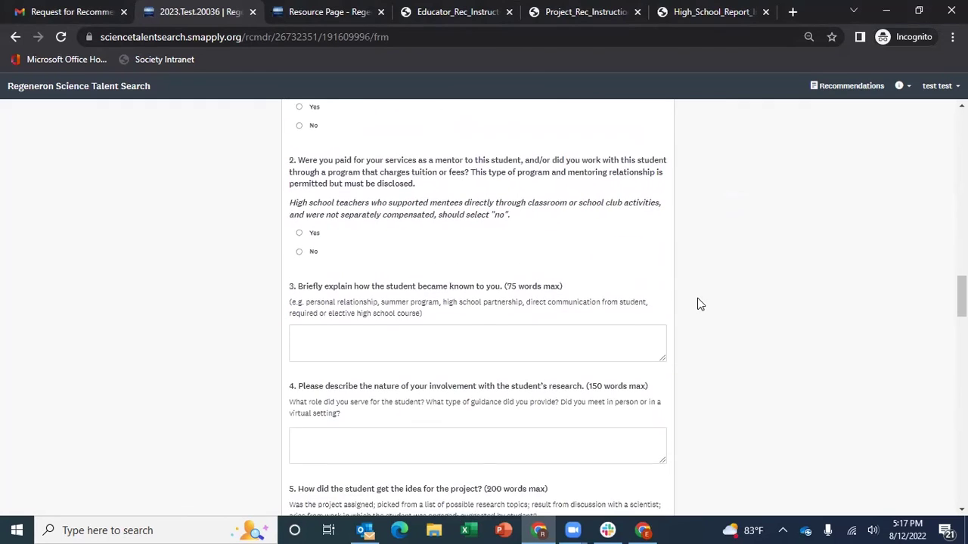
scroll(701, 305, "down", 2)
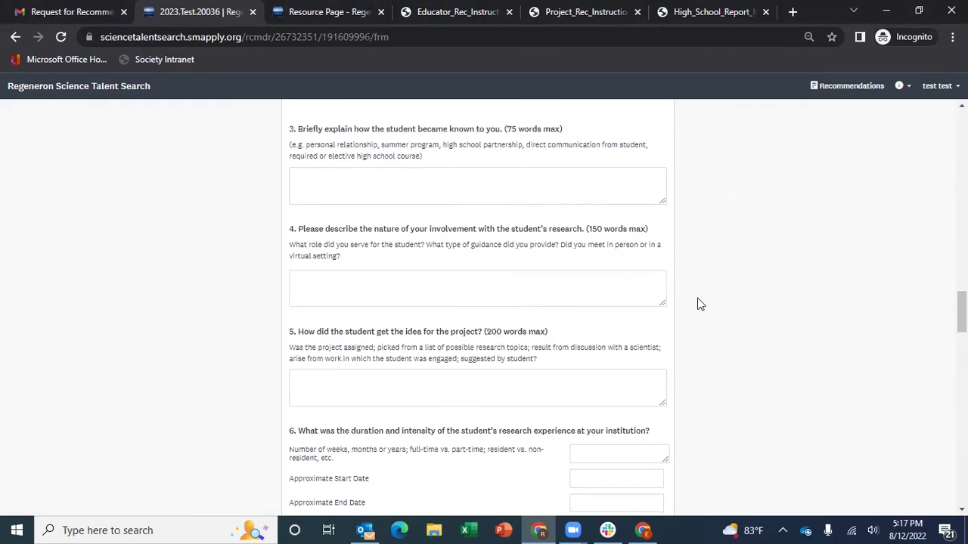
scroll(700, 305, "down", 6)
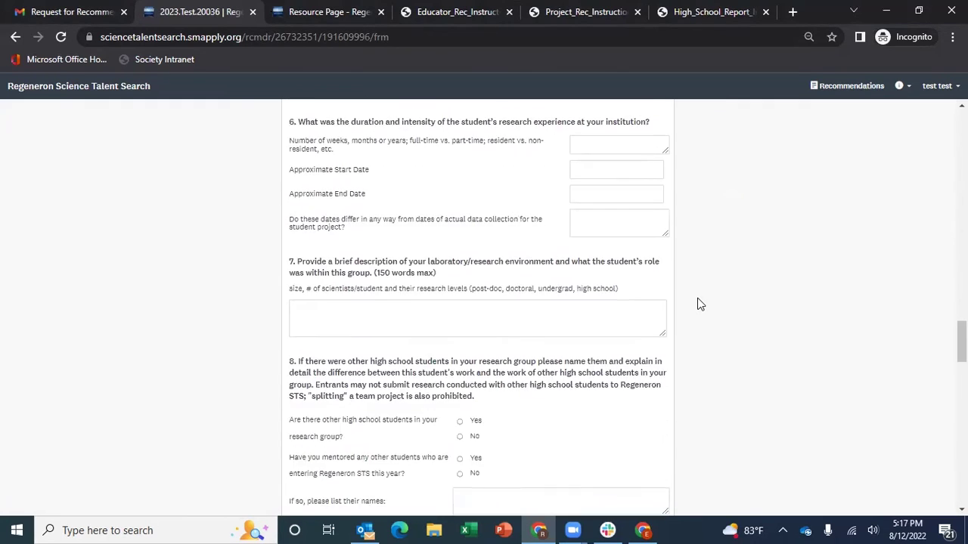
scroll(700, 305, "down", 2)
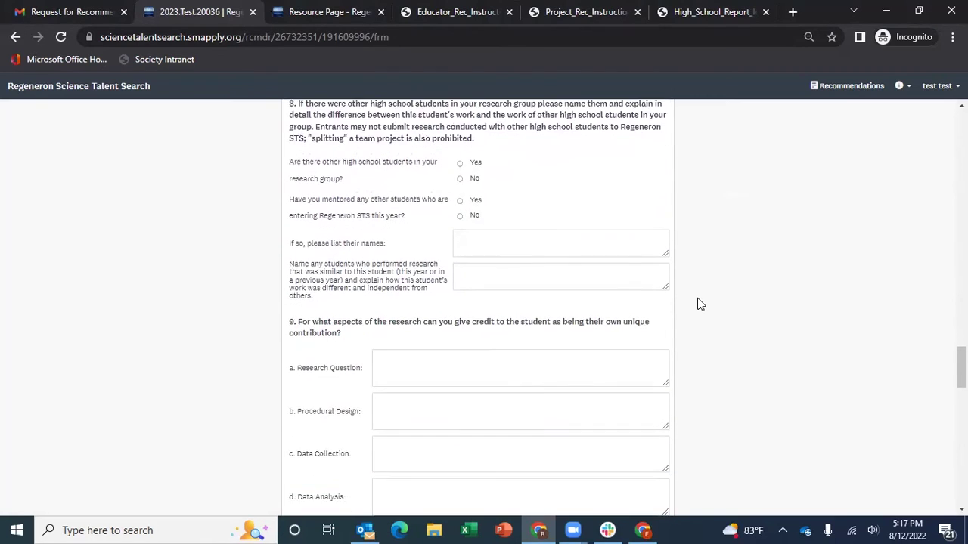
scroll(700, 305, "down", 4)
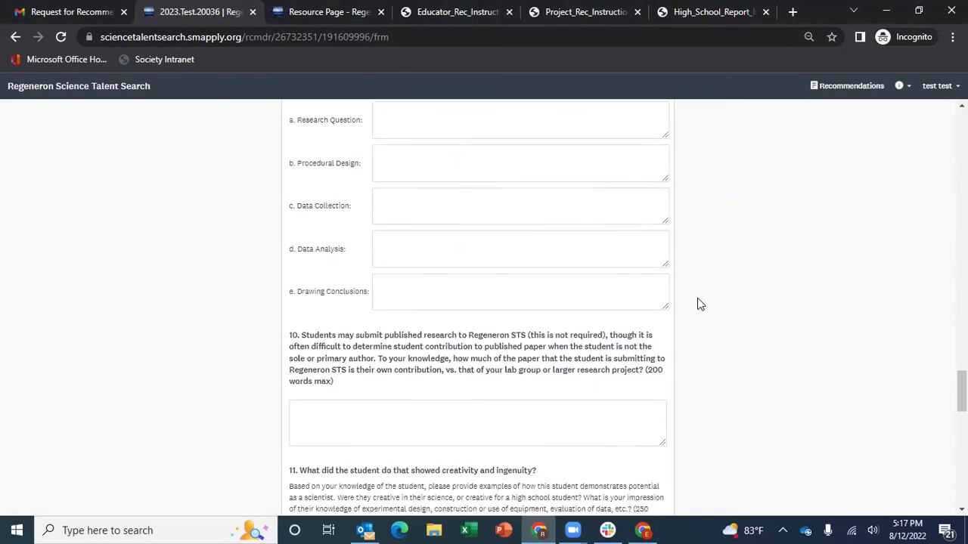
scroll(700, 305, "down", 5)
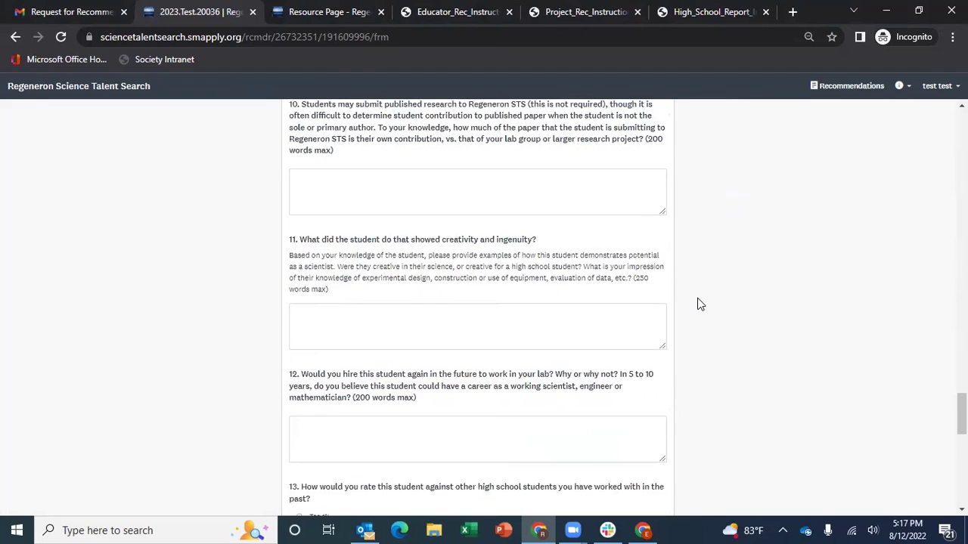
scroll(700, 305, "down", 2)
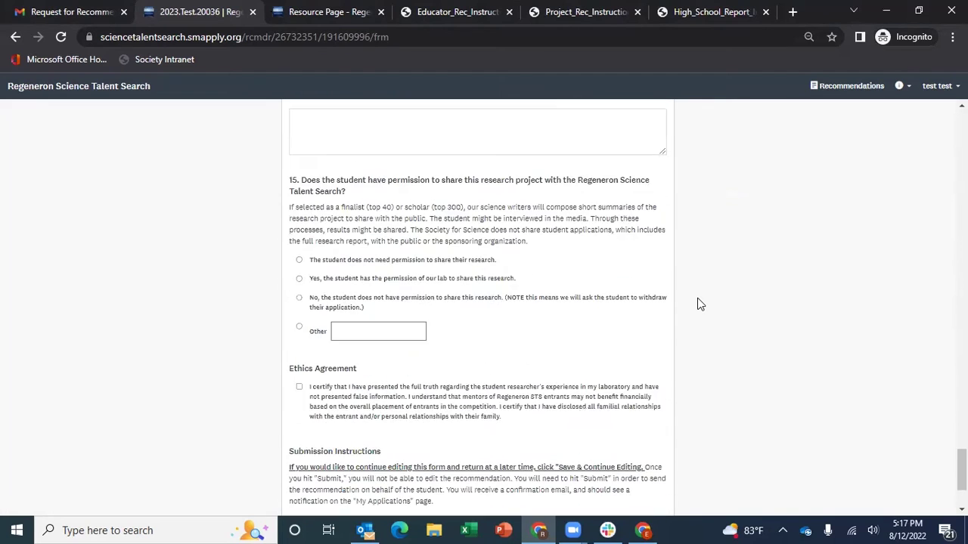
scroll(700, 305, "down", 2)
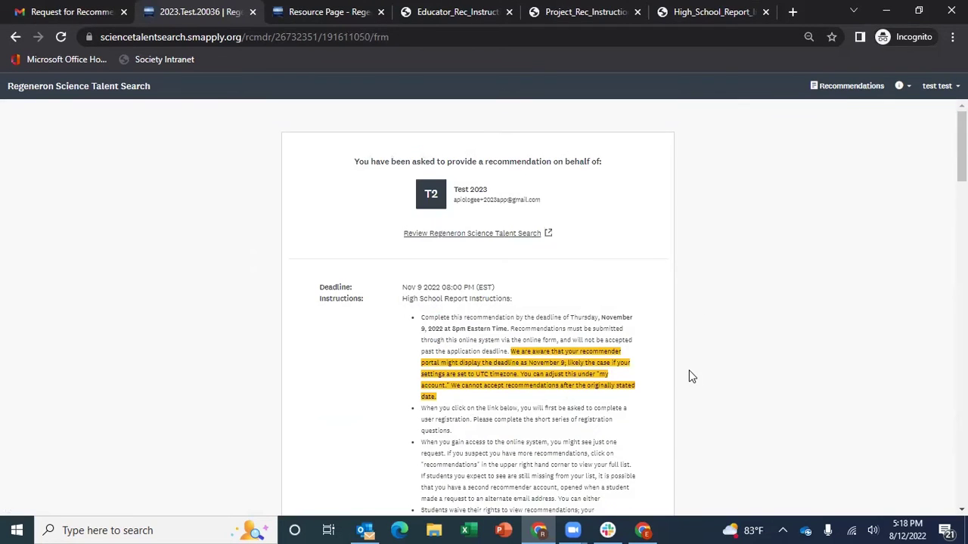
scroll(690, 376, "down", 5)
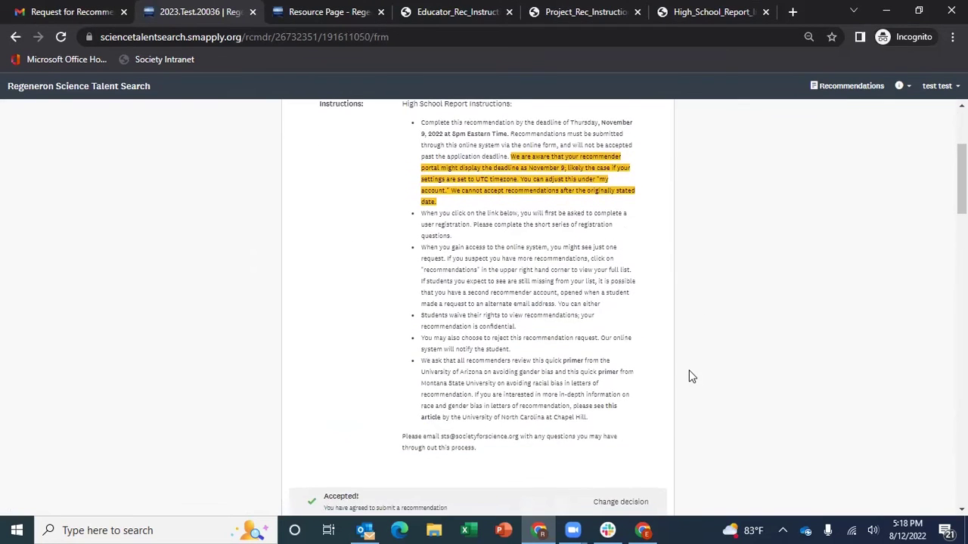
scroll(690, 376, "down", 2)
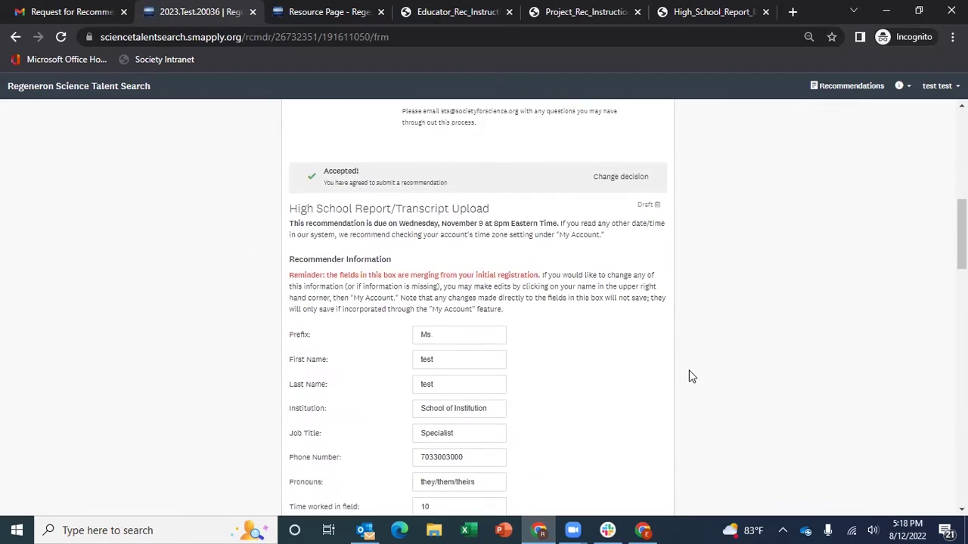
scroll(690, 375, "down", 2)
scroll(689, 376, "down", 1)
scroll(690, 376, "down", 4)
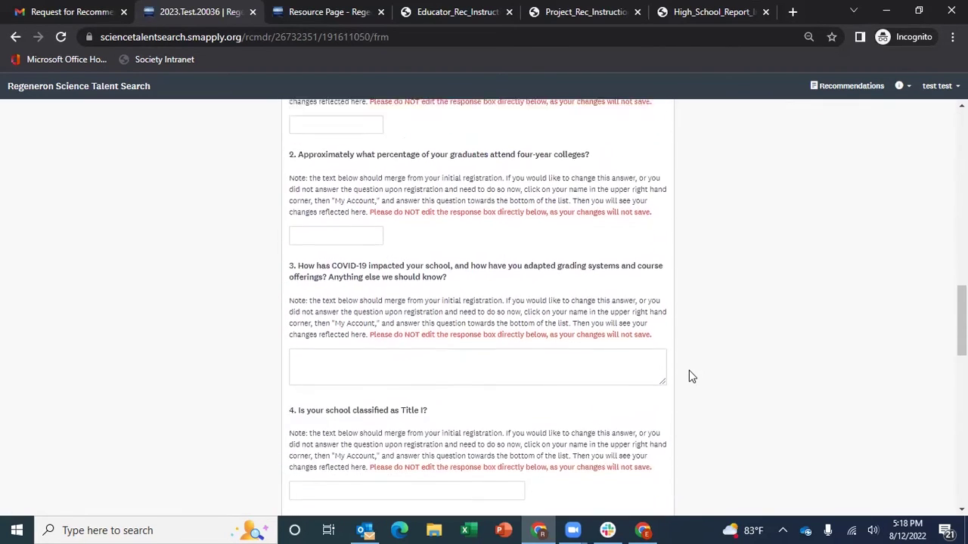
scroll(689, 376, "down", 4)
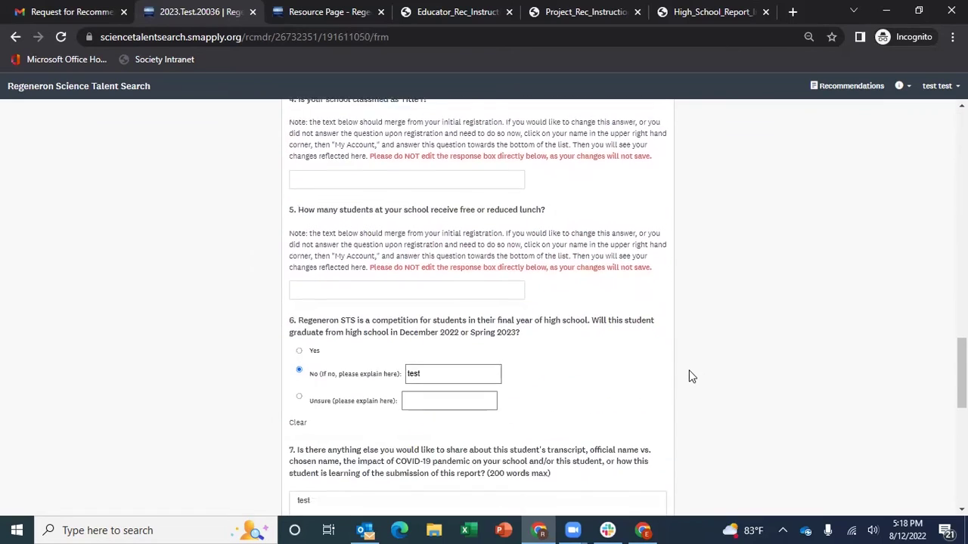
scroll(690, 376, "down", 4)
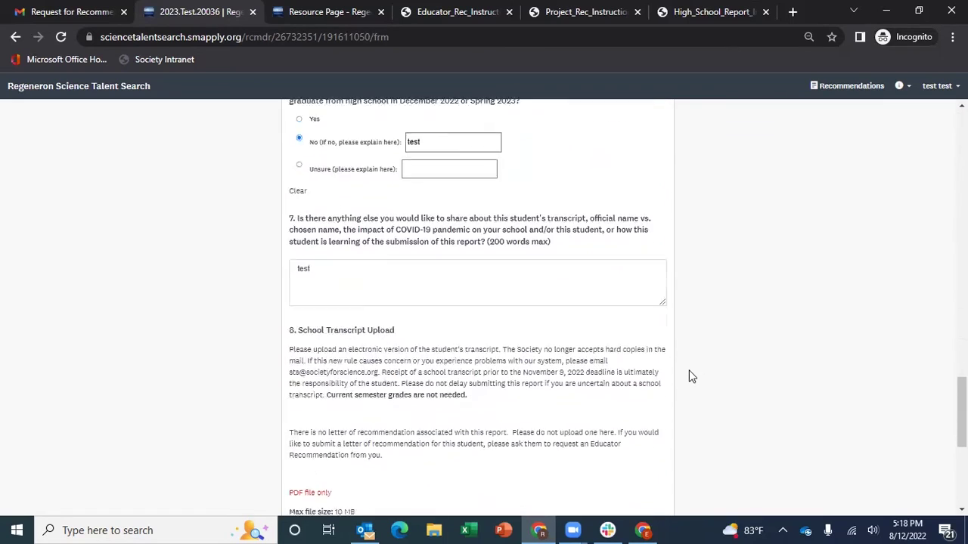
scroll(689, 376, "down", 2)
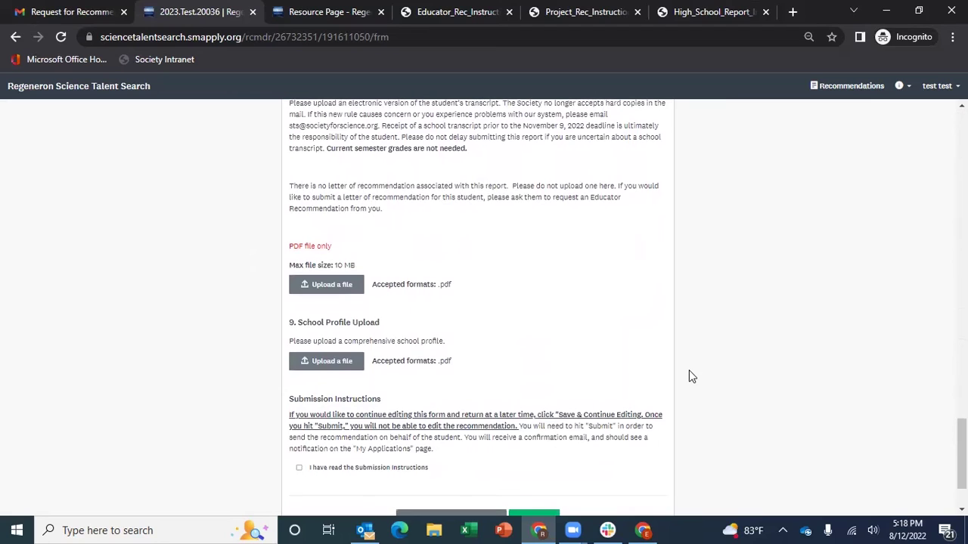
scroll(690, 376, "up", 1)
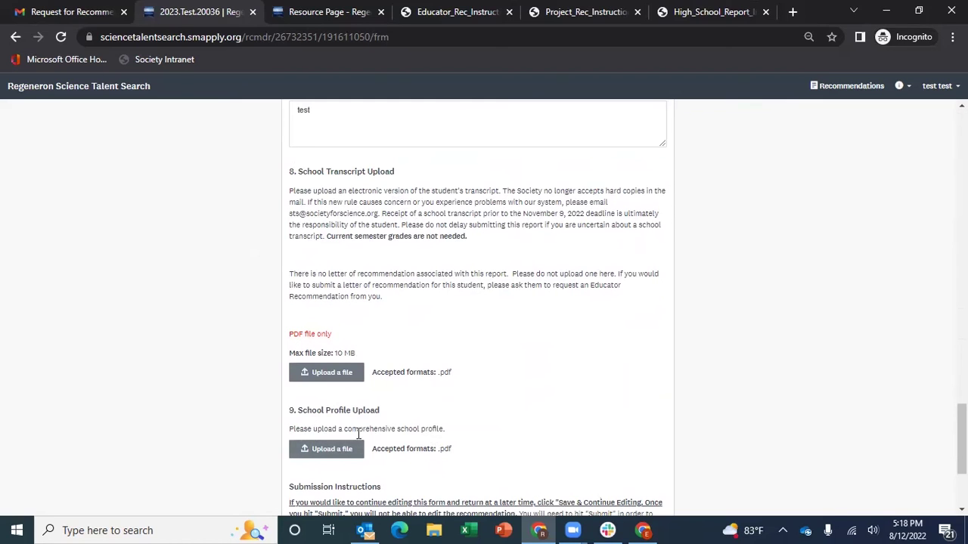
scroll(643, 379, "up", 4)
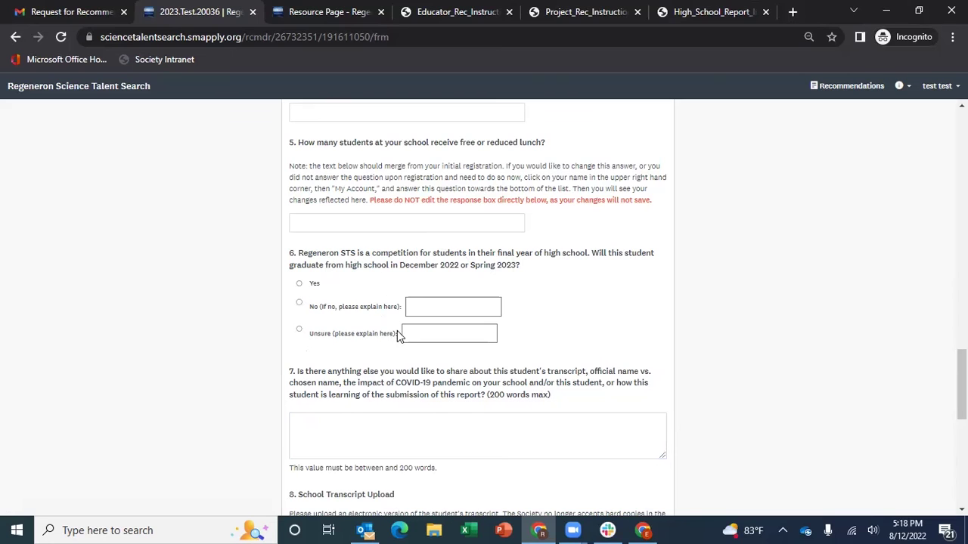
scroll(704, 379, "down", 4)
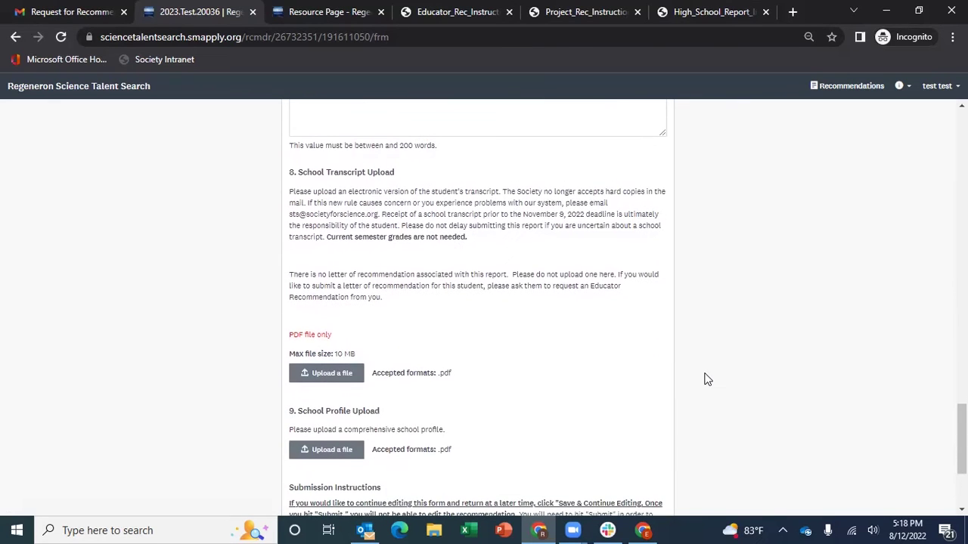
scroll(707, 378, "down", 3)
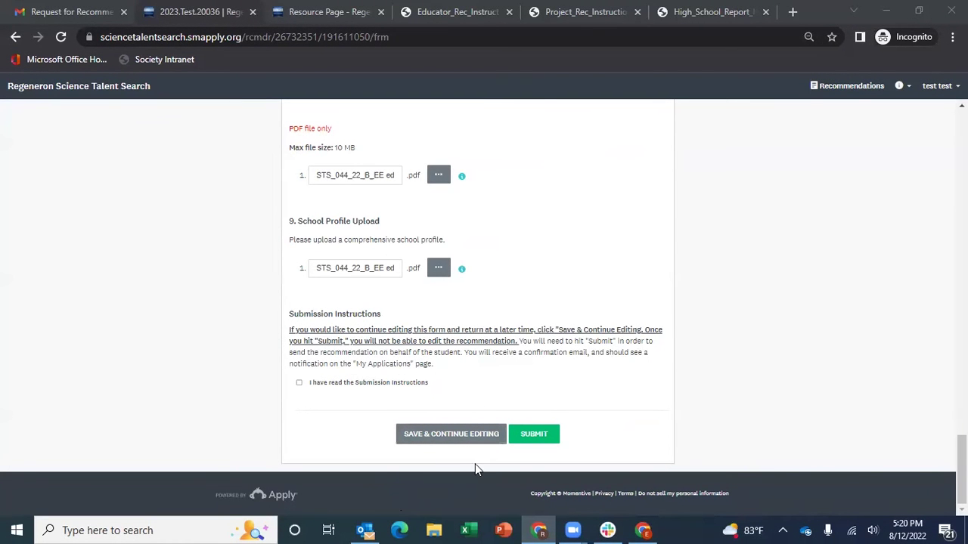
Save the report form with Save & Continue Editing and review the flagged required questions
left_click(455, 435)
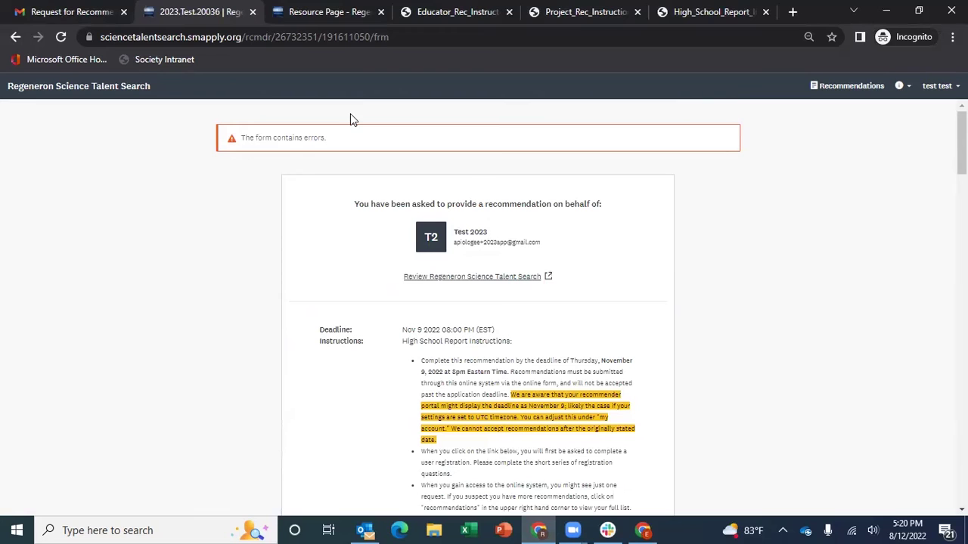
scroll(429, 441, "down", 15)
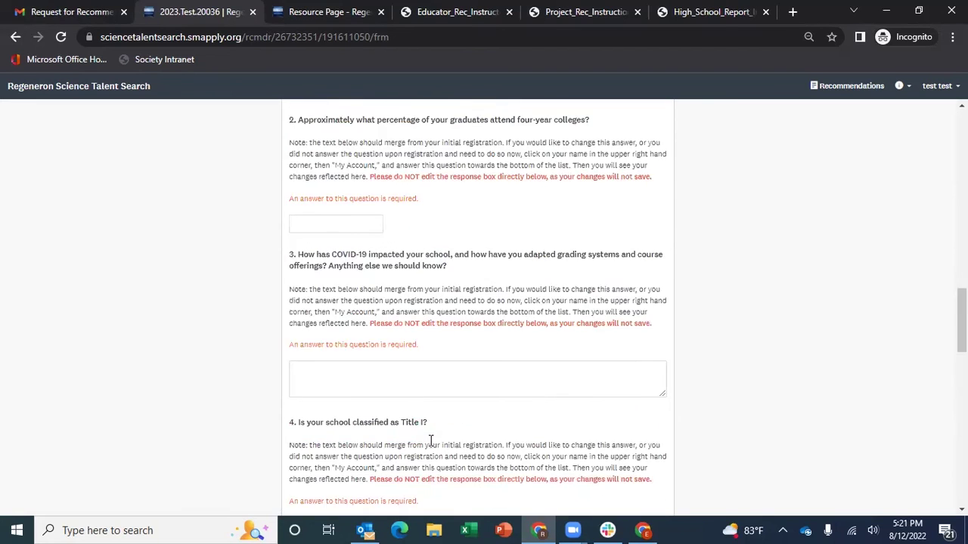
scroll(430, 441, "down", 3)
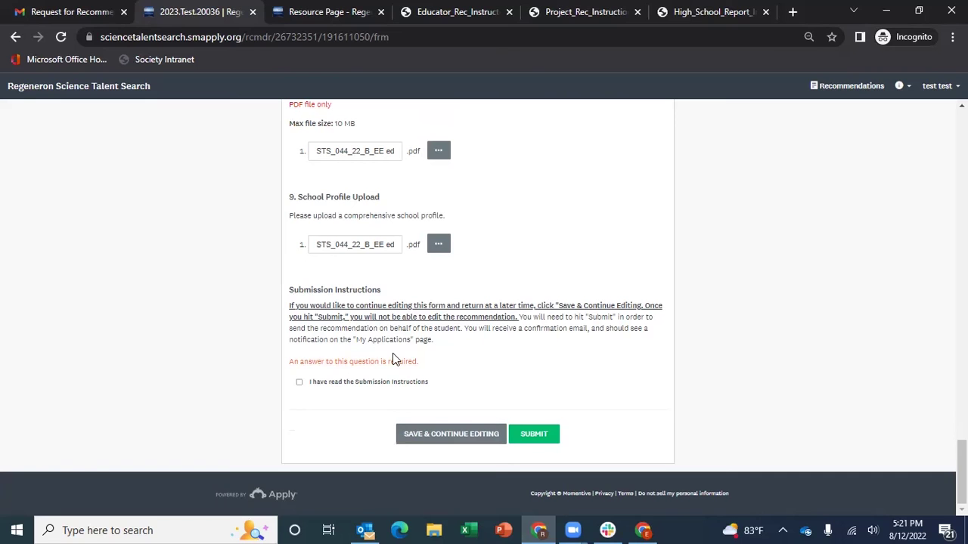
Return to Recommendations, reopen the in-progress report, and confirm both PDFs remain attached
left_click(832, 86)
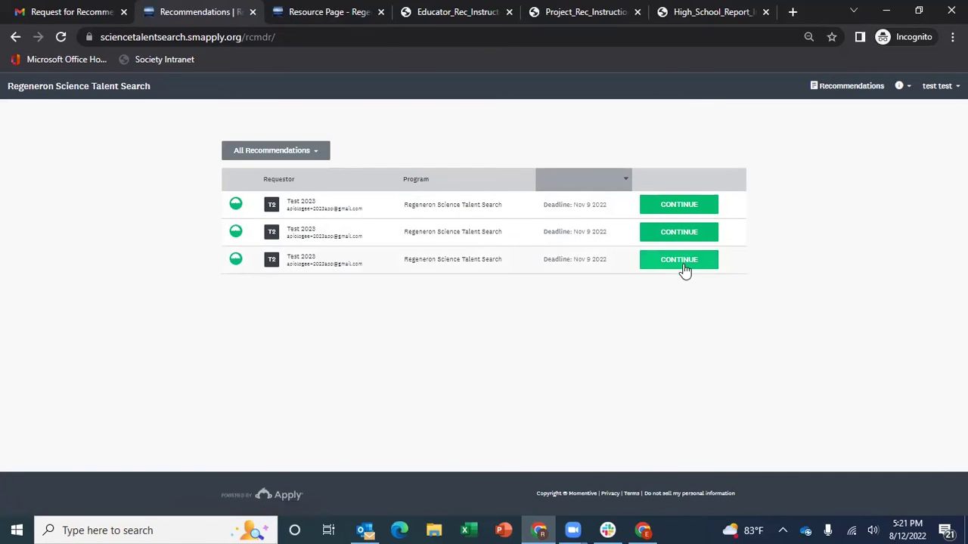
left_click(679, 260)
scroll(646, 346, "down", 15)
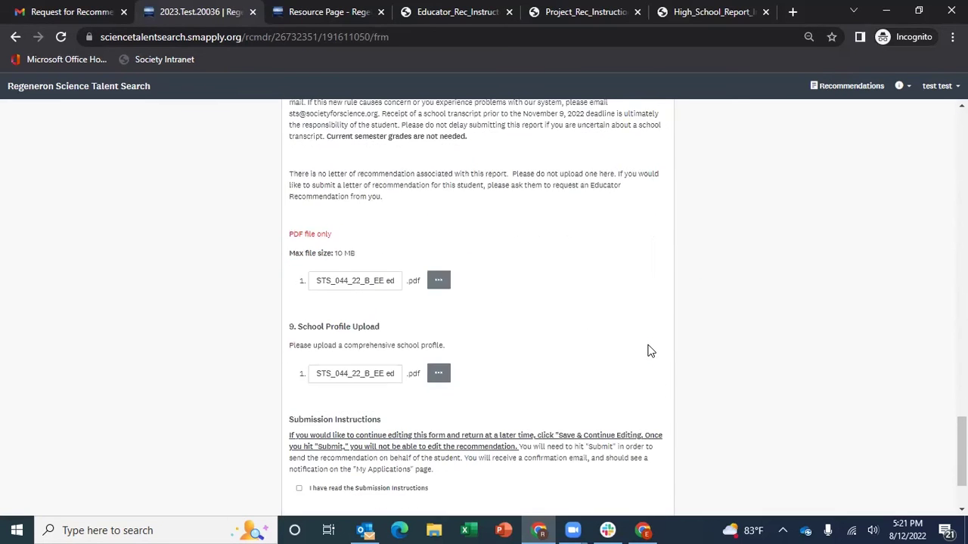
scroll(410, 395, "down", 2)
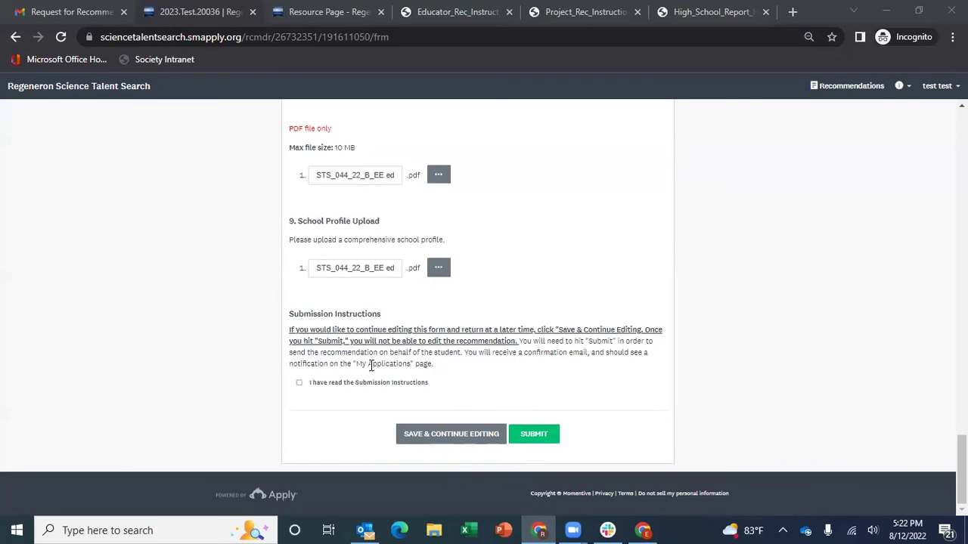
Tick 'I have read the Submission Instructions', then submit the recommendation and confirm with YES
left_click(323, 383)
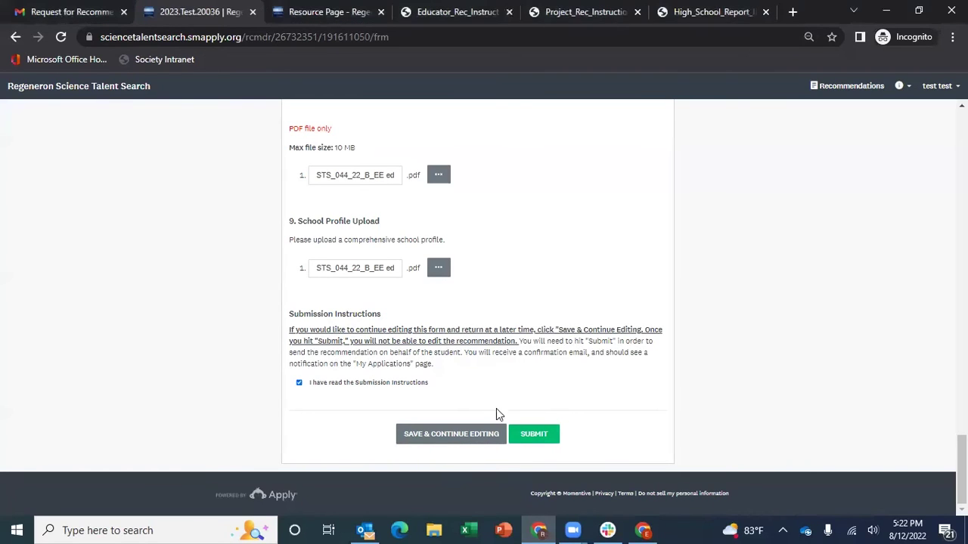
left_click(528, 435)
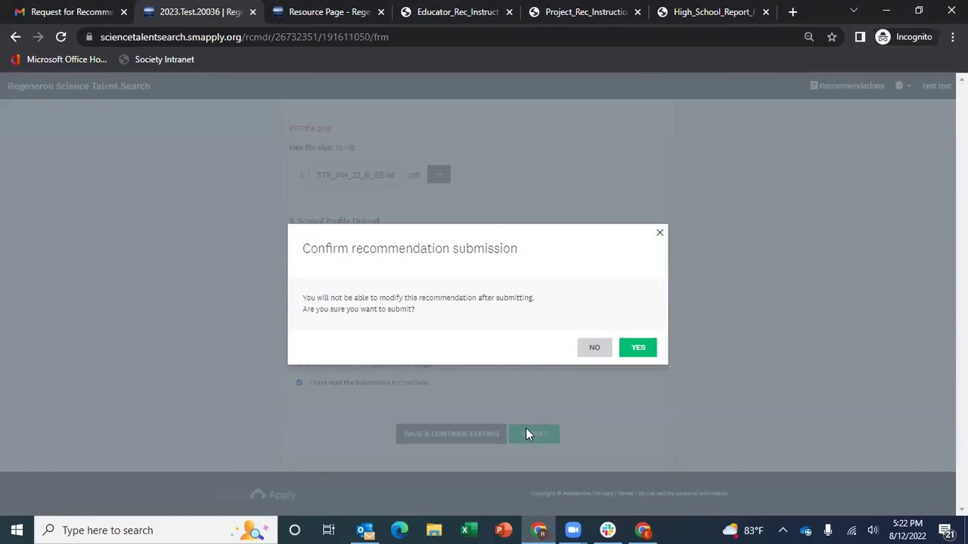
left_click(636, 348)
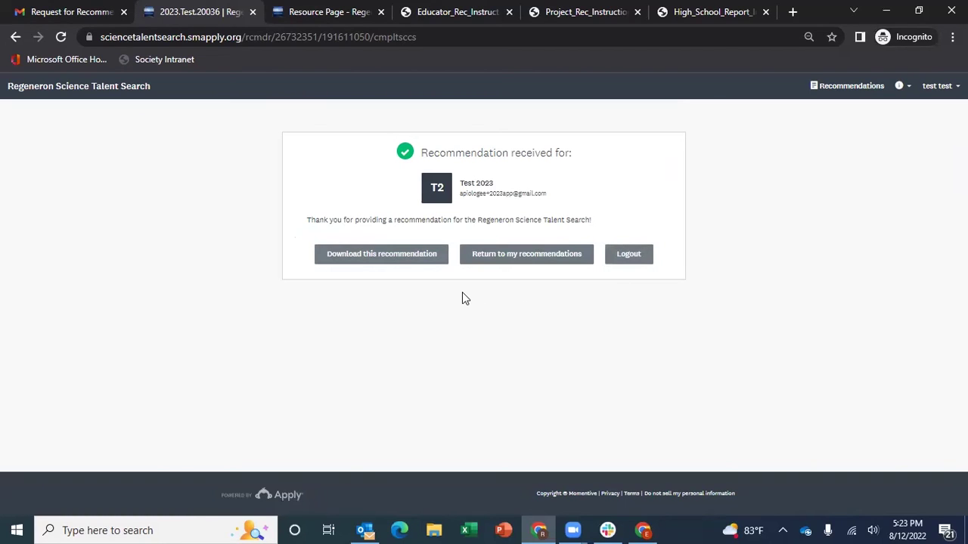
Download the submitted recommendation, then go back to the Recommendations list
left_click(384, 256)
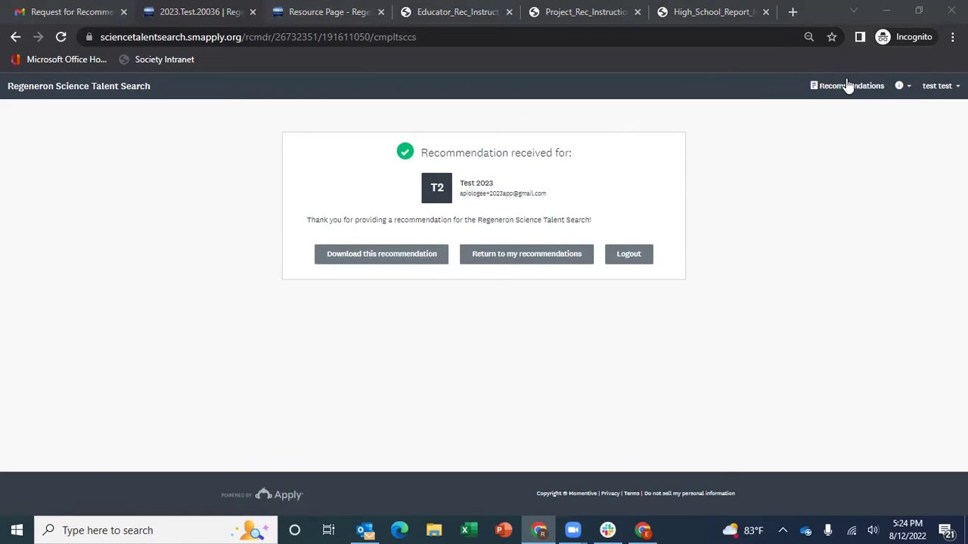
left_click(849, 85)
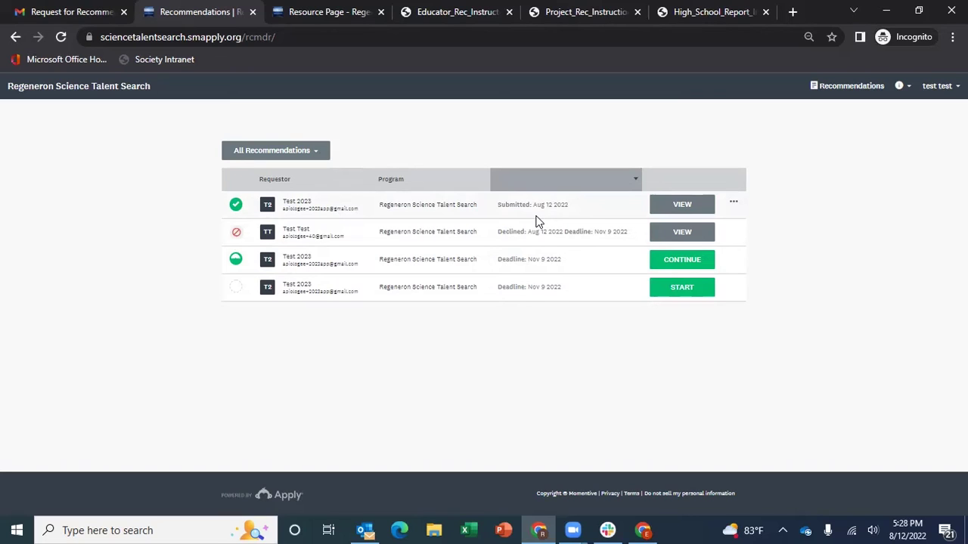
View the submitted report, then return to the Recommendations list
left_click(683, 205)
scroll(714, 317, "down", 5)
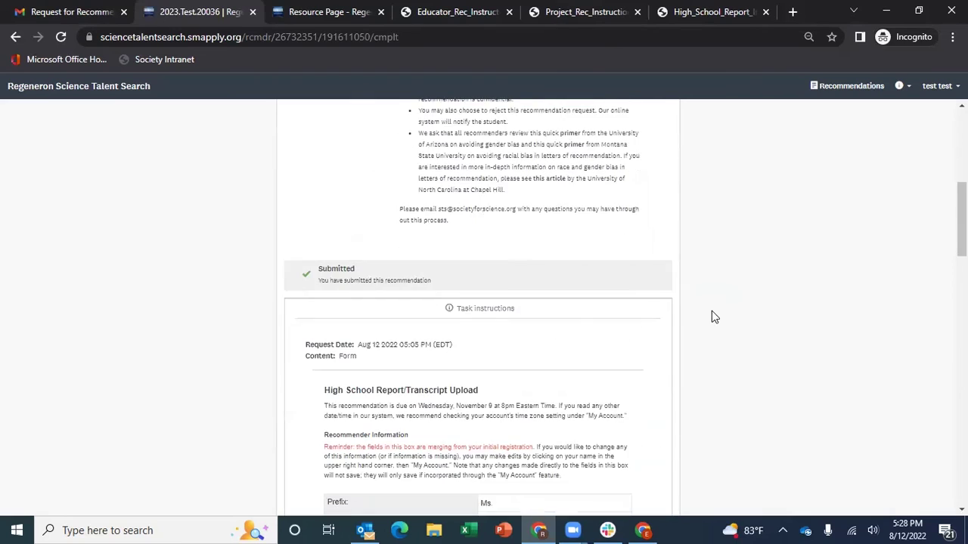
scroll(712, 311, "down", 20)
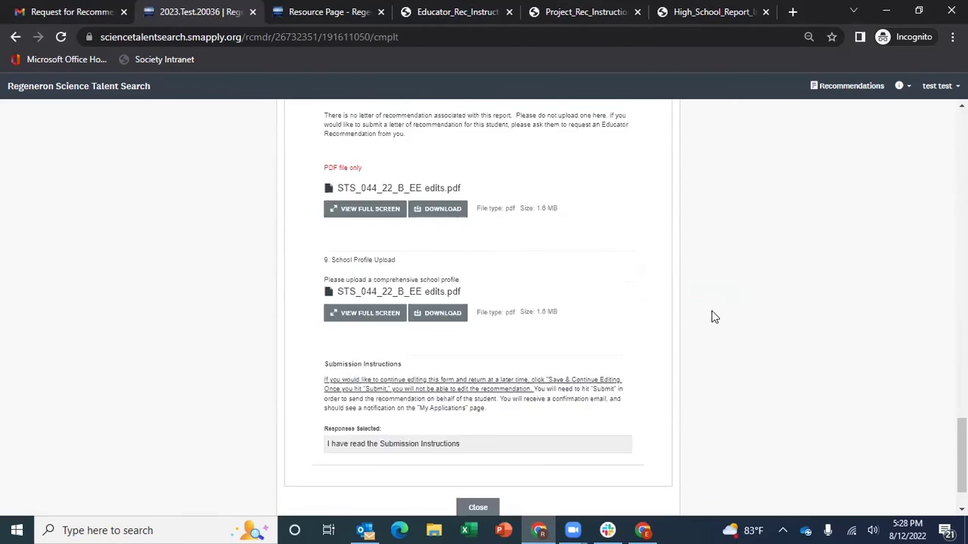
scroll(712, 311, "up", 20)
left_click(817, 85)
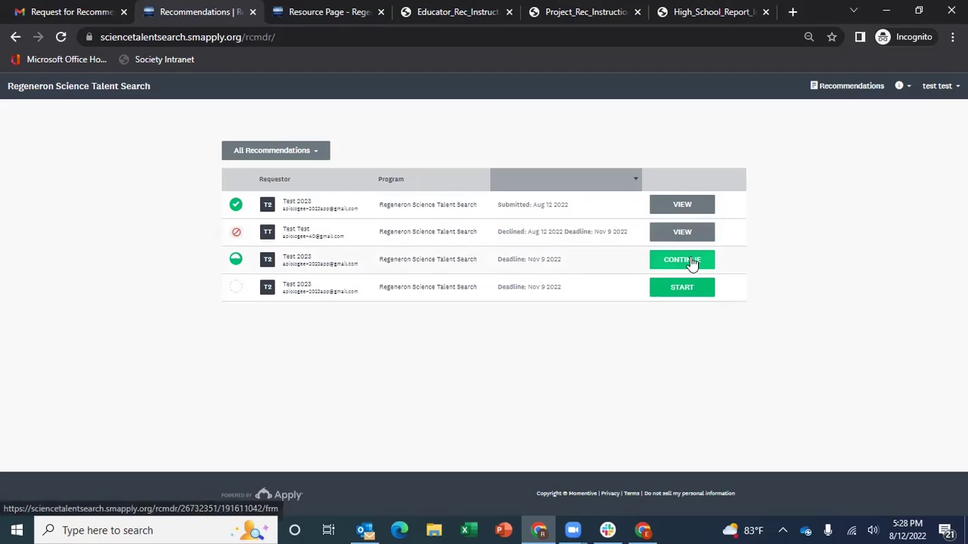
Continue the in-progress educator recommendation and scroll through its form
left_click(690, 262)
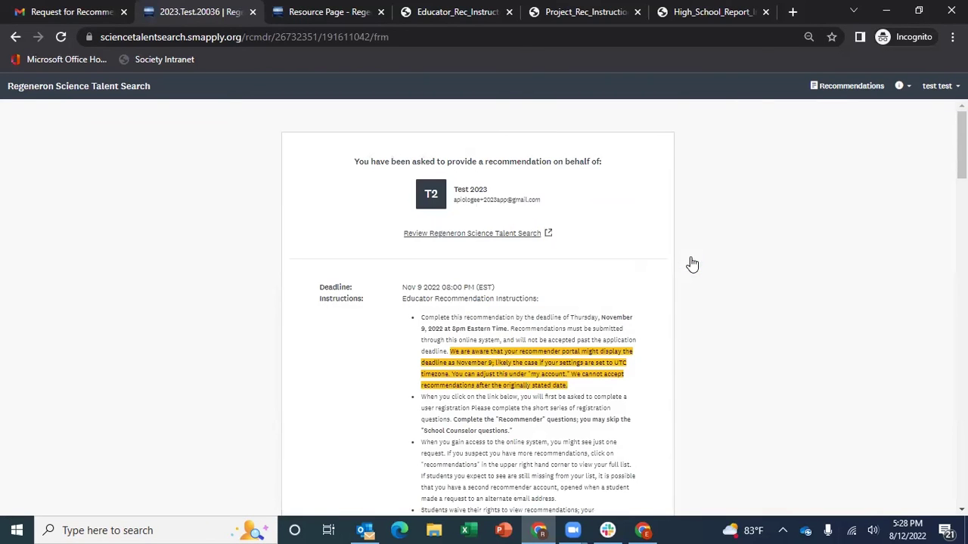
scroll(692, 264, "down", 20)
scroll(692, 264, "down", 2)
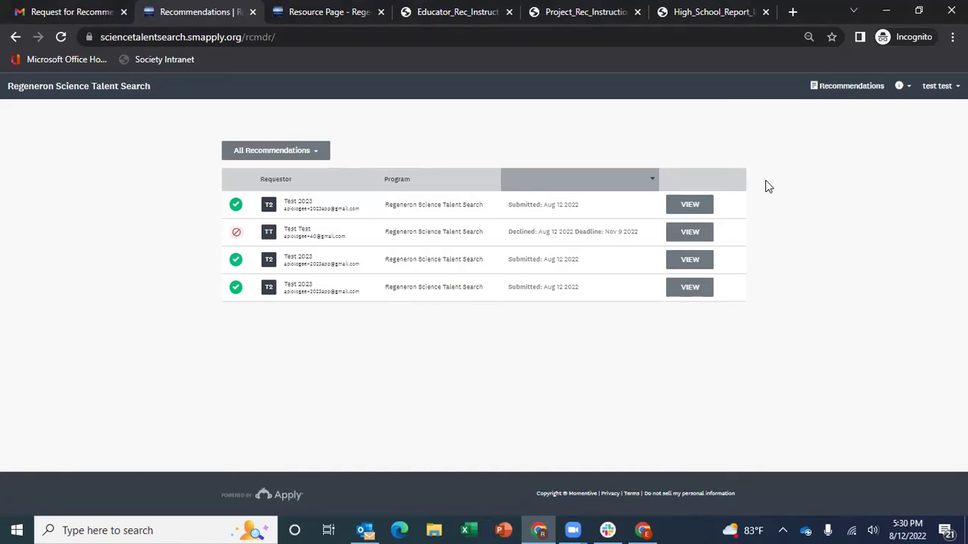
left_click(280, 153)
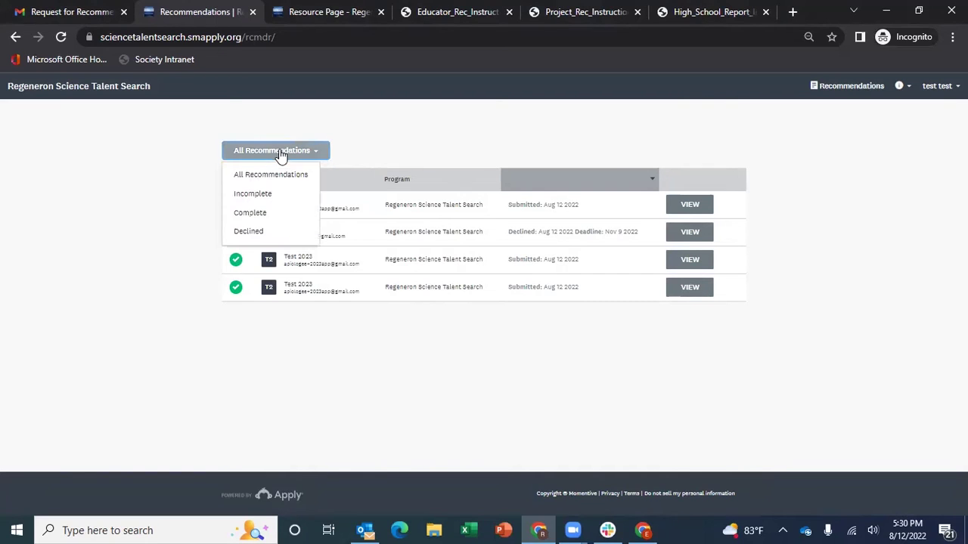
left_click(266, 198)
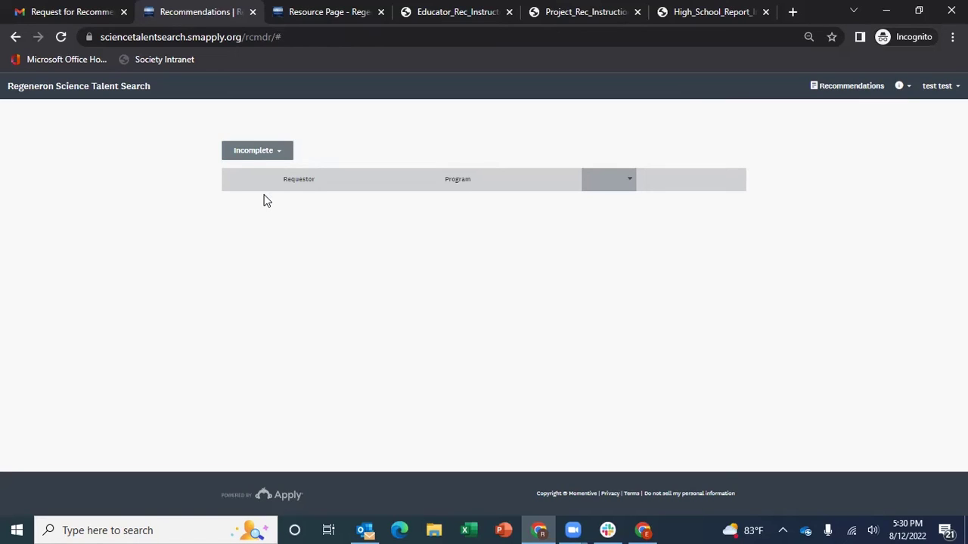
left_click(261, 150)
left_click(279, 171)
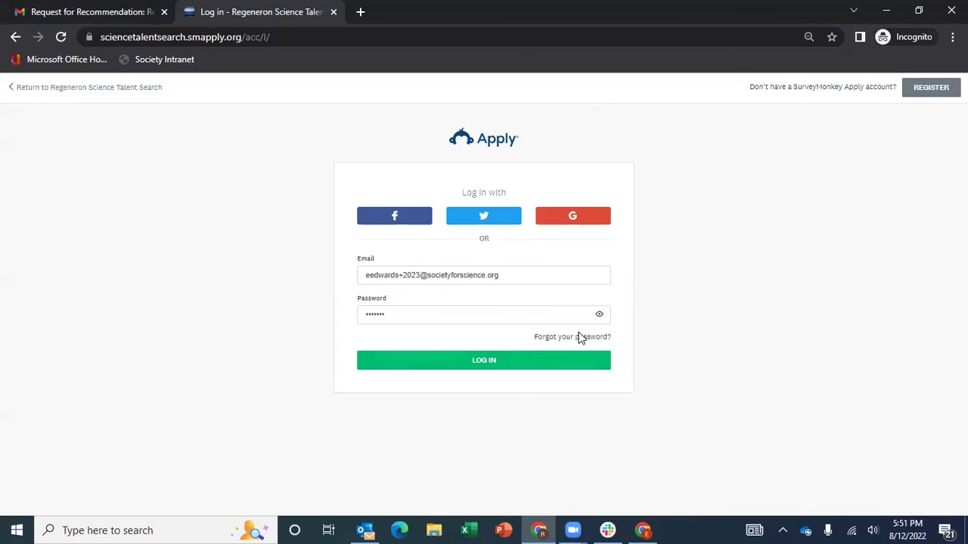
Edit the login email, sign in to the recommender portal, then log out from the account menu
left_click(420, 274)
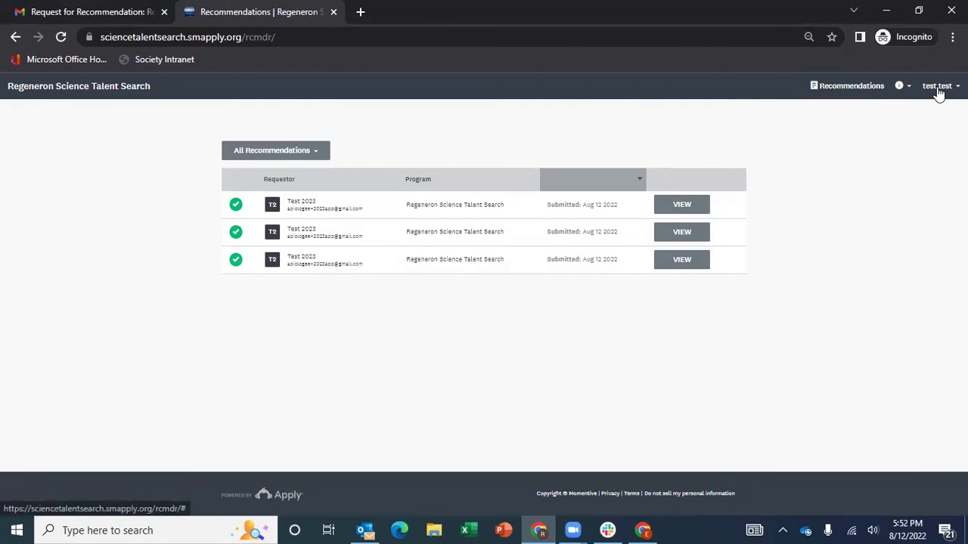
left_click(938, 86)
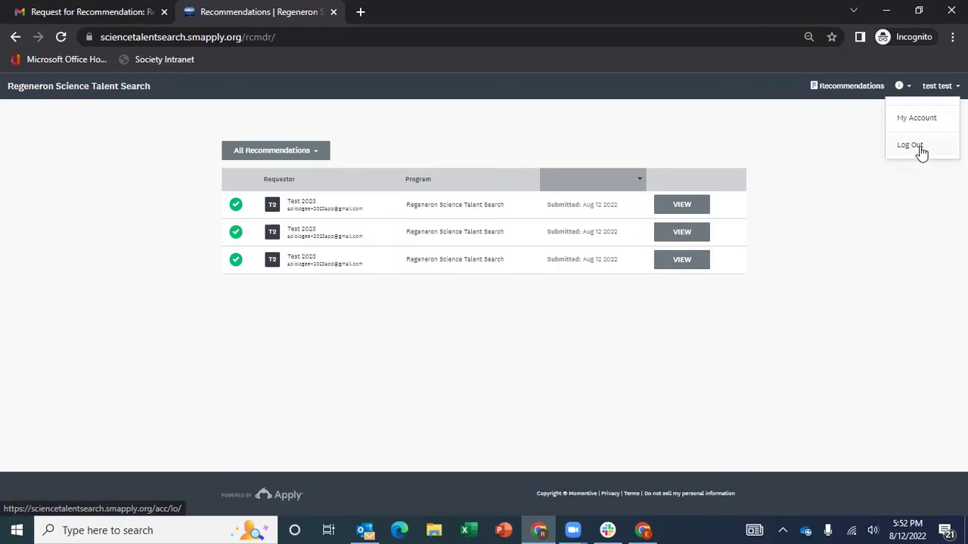
left_click(912, 222)
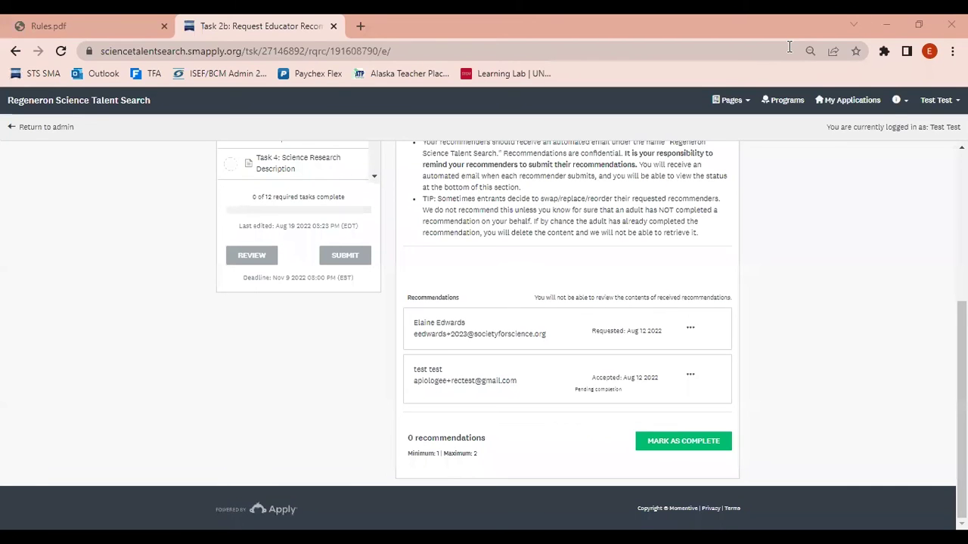
Show the Resend and Withdraw request options for a pending recommender's request
left_click(691, 330)
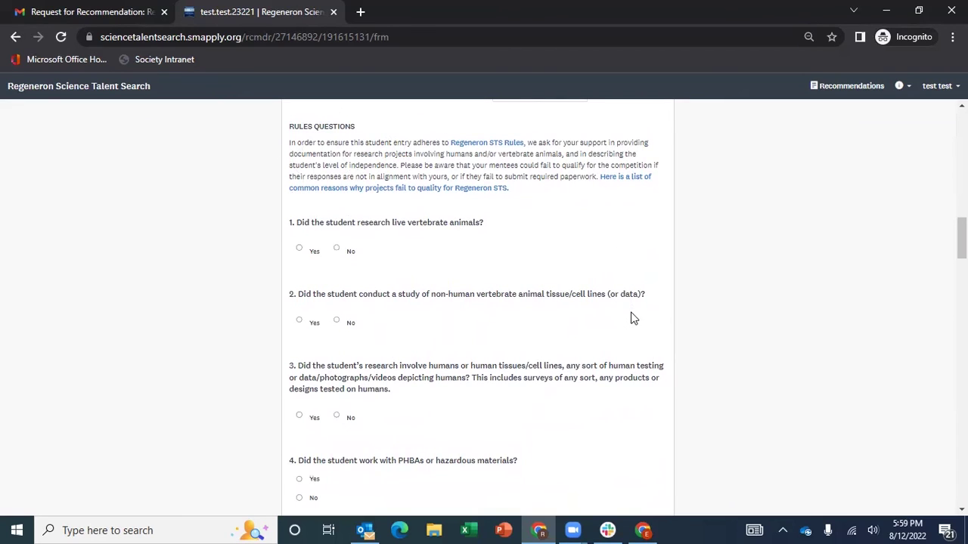
Scroll past Paperwork Upload to the relationship and paid-mentoring Project Questions
scroll(633, 318, "down", 5)
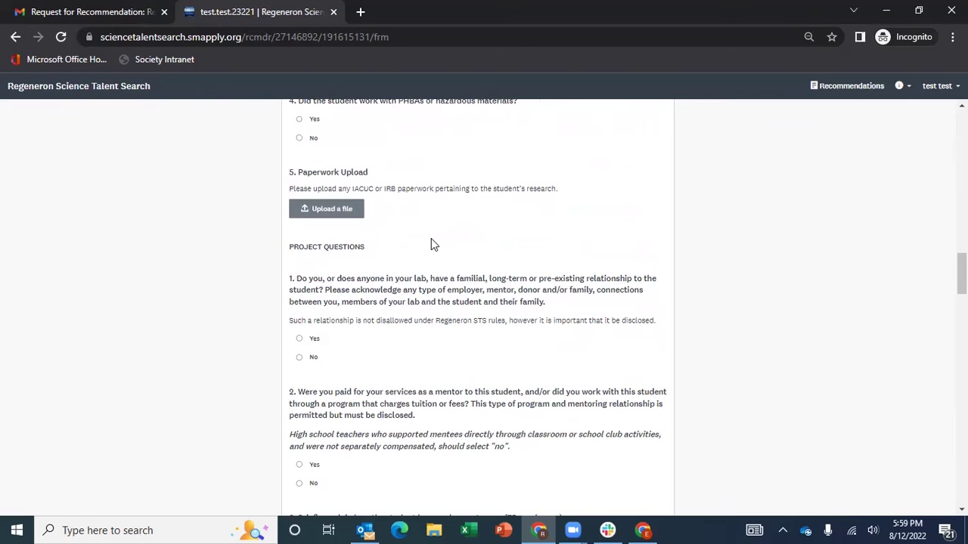
scroll(432, 244, "down", 1)
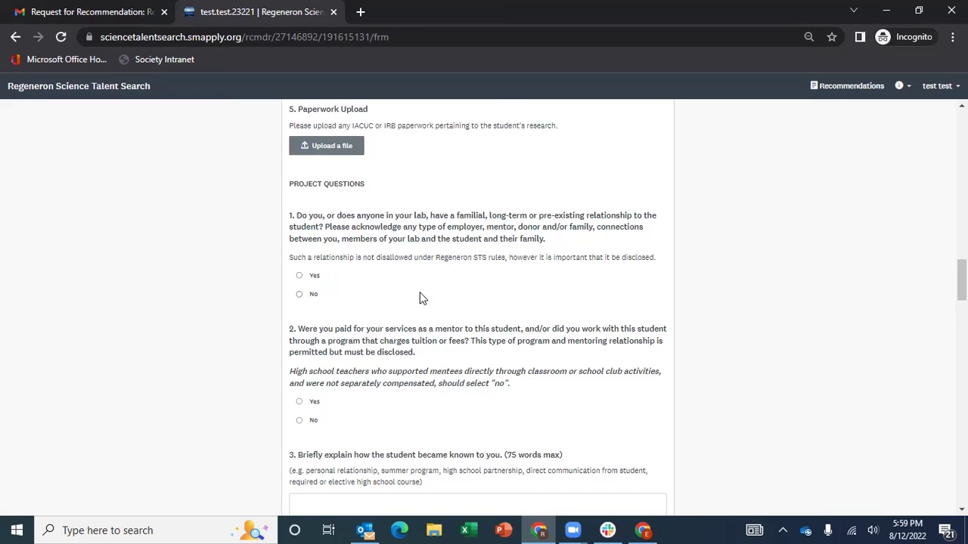
Scroll through questions 3–15 down to the Ethics Agreement, Submission Instructions and Submit buttons
scroll(421, 297, "down", 3)
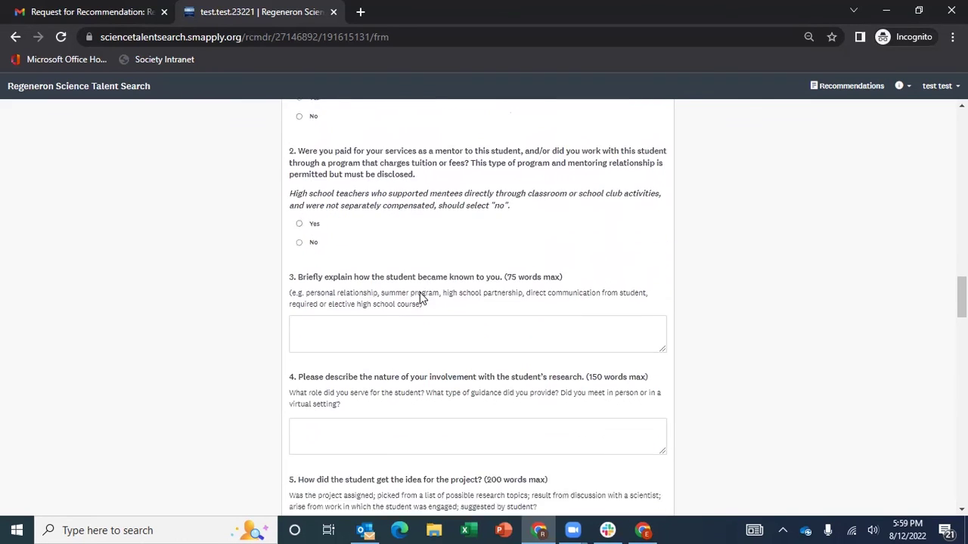
scroll(421, 297, "down", 2)
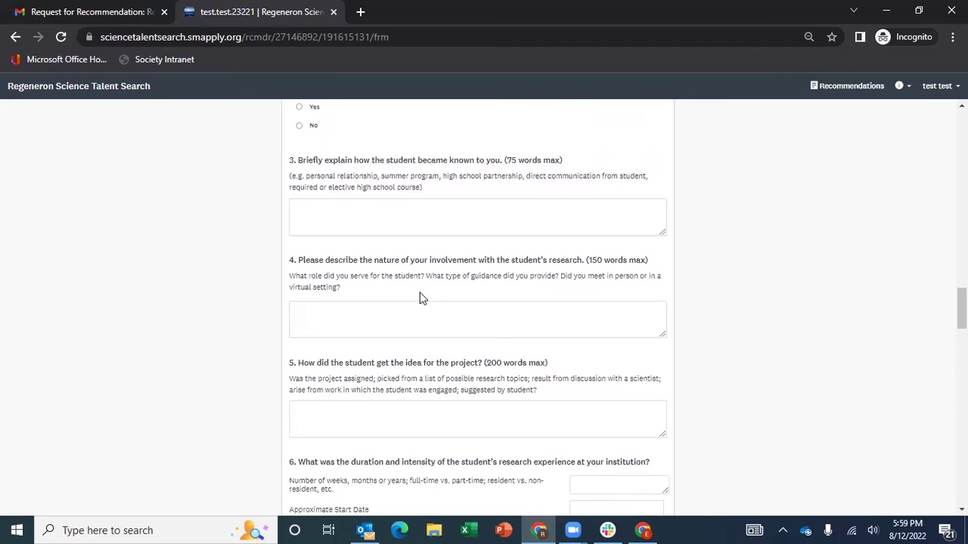
scroll(421, 298, "down", 5)
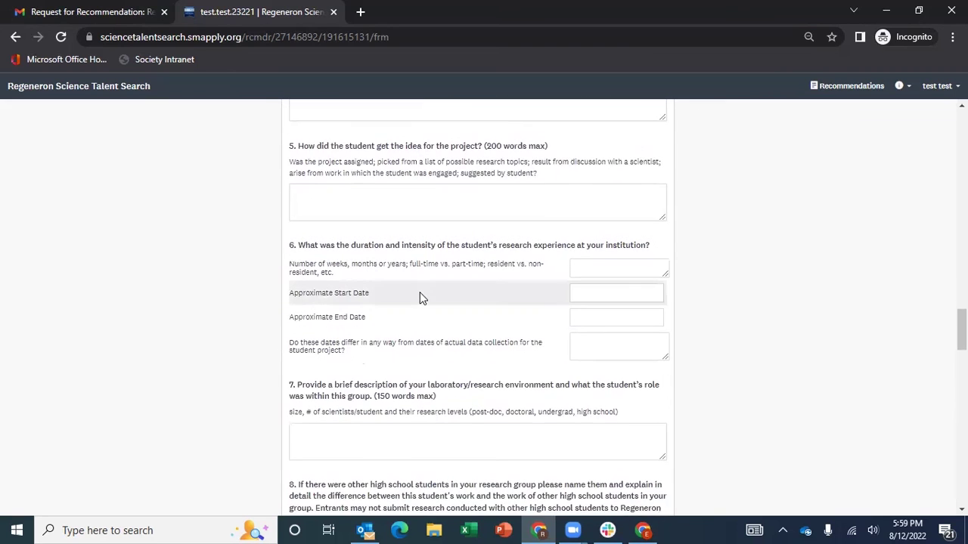
scroll(421, 297, "down", 3)
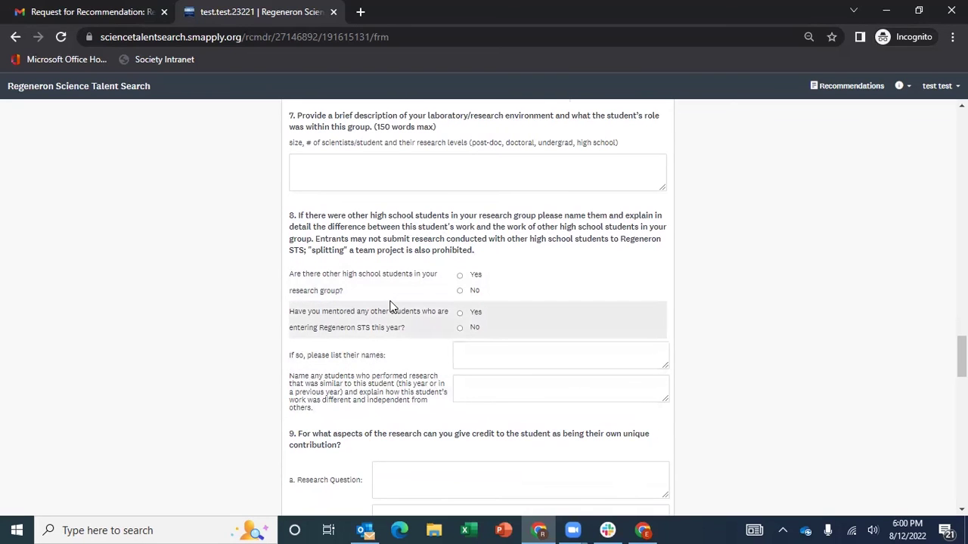
scroll(397, 304, "down", 2)
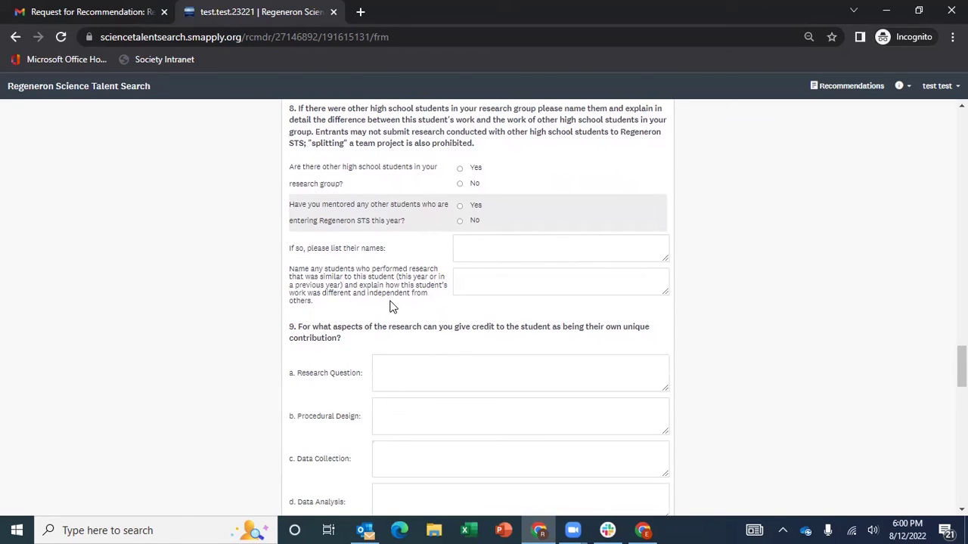
scroll(393, 306, "down", 2)
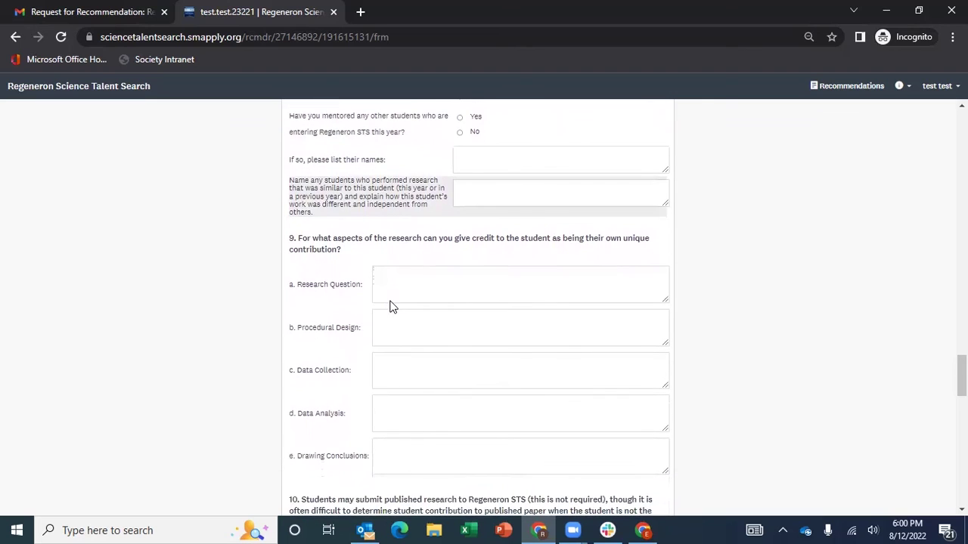
scroll(392, 306, "down", 1)
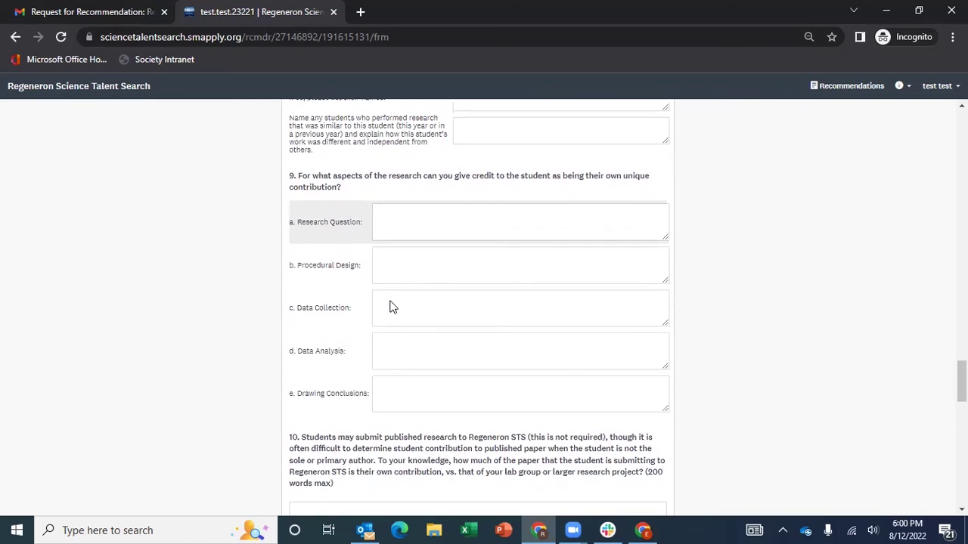
scroll(393, 306, "down", 1)
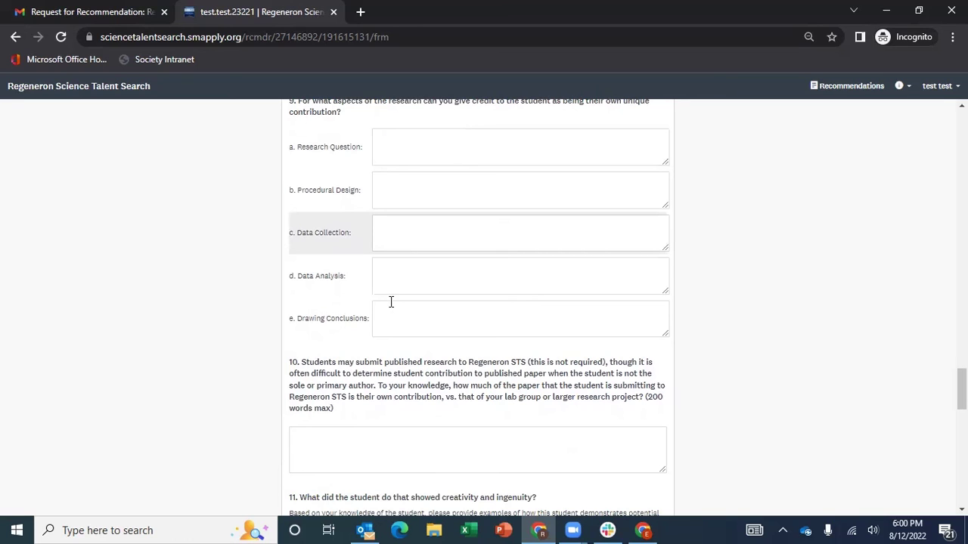
scroll(391, 301, "down", 1)
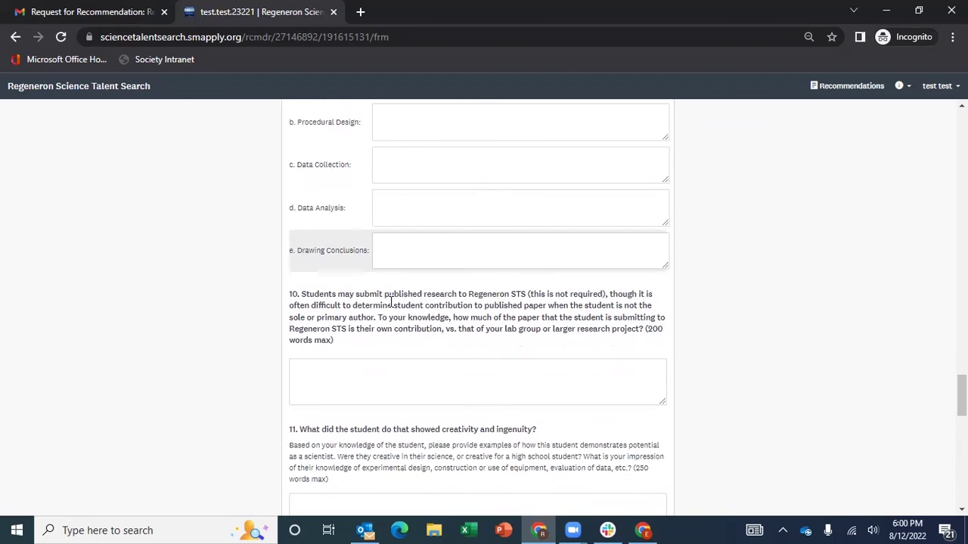
scroll(391, 302, "down", 2)
scroll(391, 302, "down", 1)
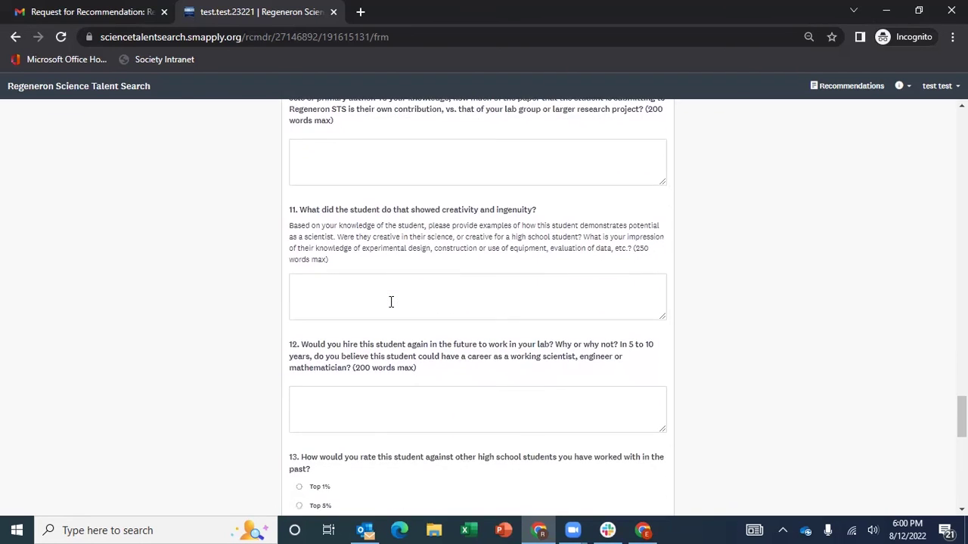
scroll(391, 301, "down", 1)
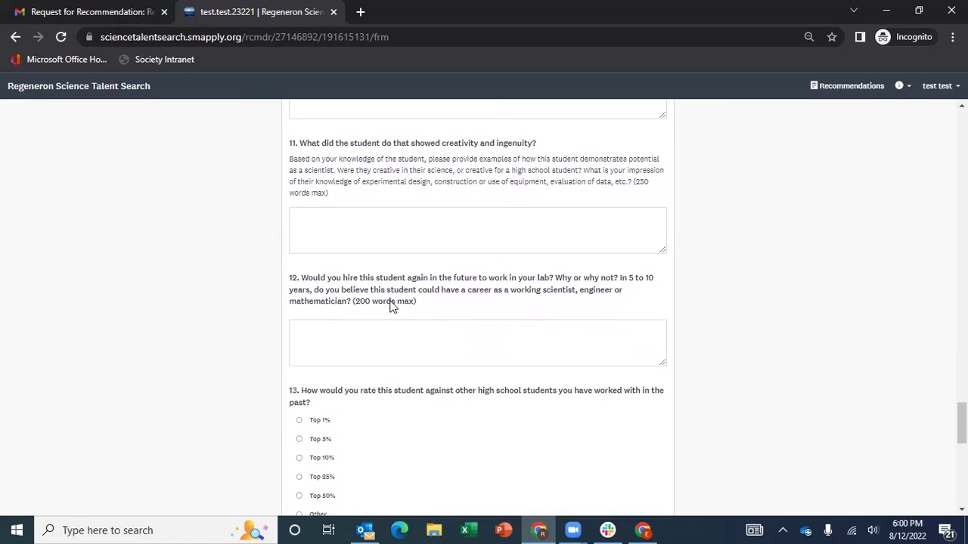
scroll(392, 304, "down", 2)
scroll(391, 306, "down", 2)
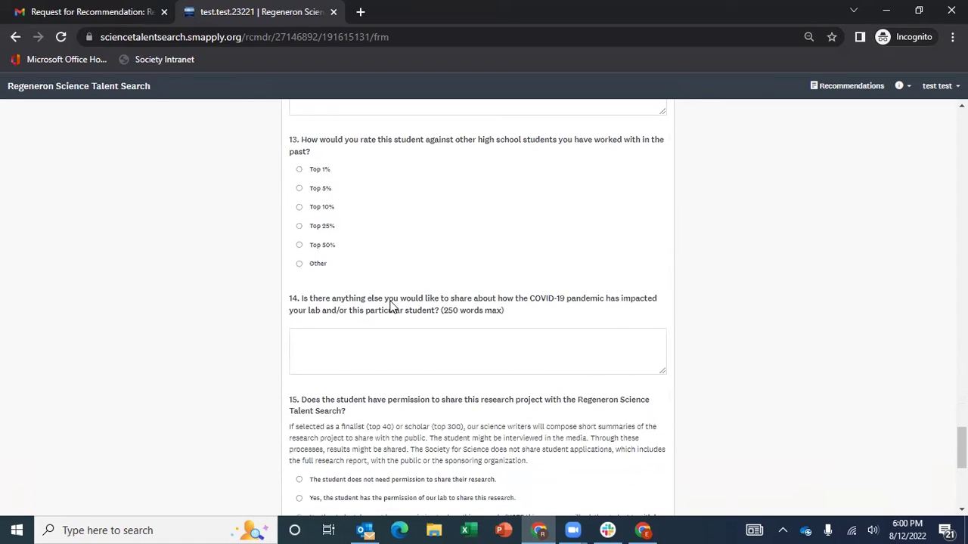
scroll(391, 306, "down", 1)
scroll(391, 307, "down", 1)
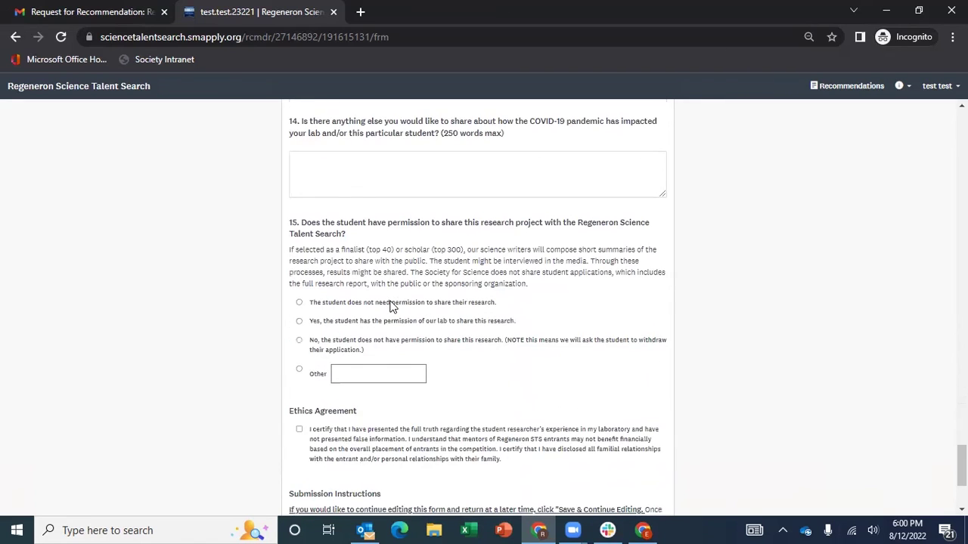
scroll(391, 306, "down", 1)
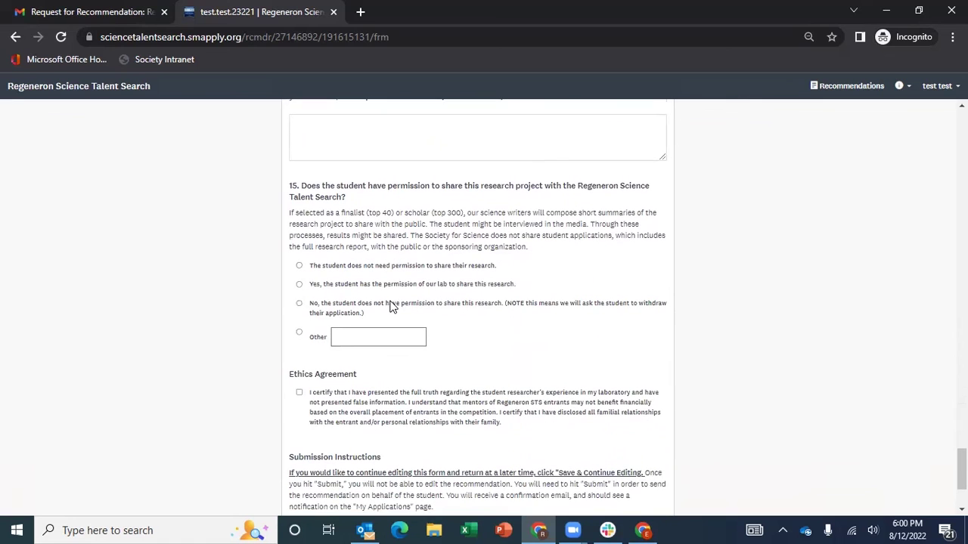
scroll(391, 306, "down", 1)
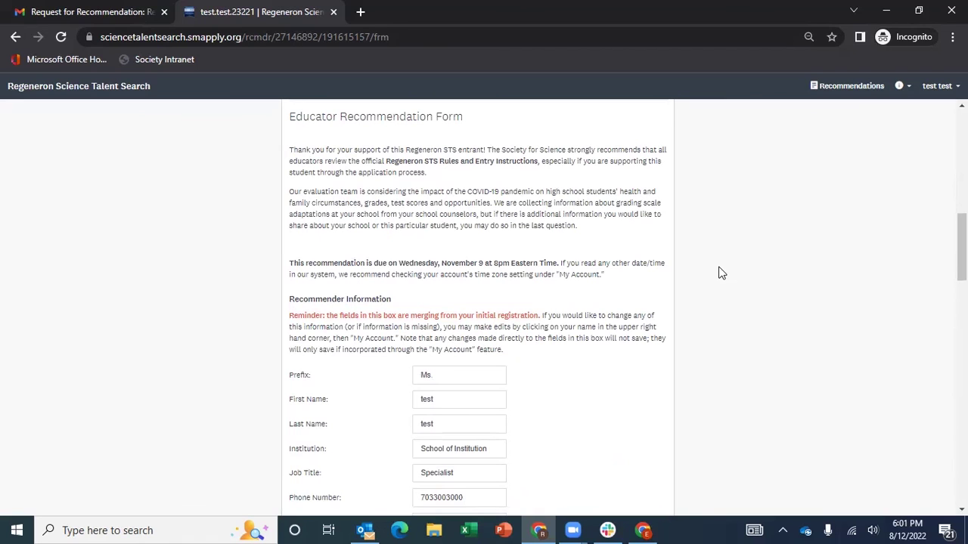
Scroll through the Educator Recommendation Form's merged Recommender Information fields and questions, then back up
scroll(722, 274, "down", 3)
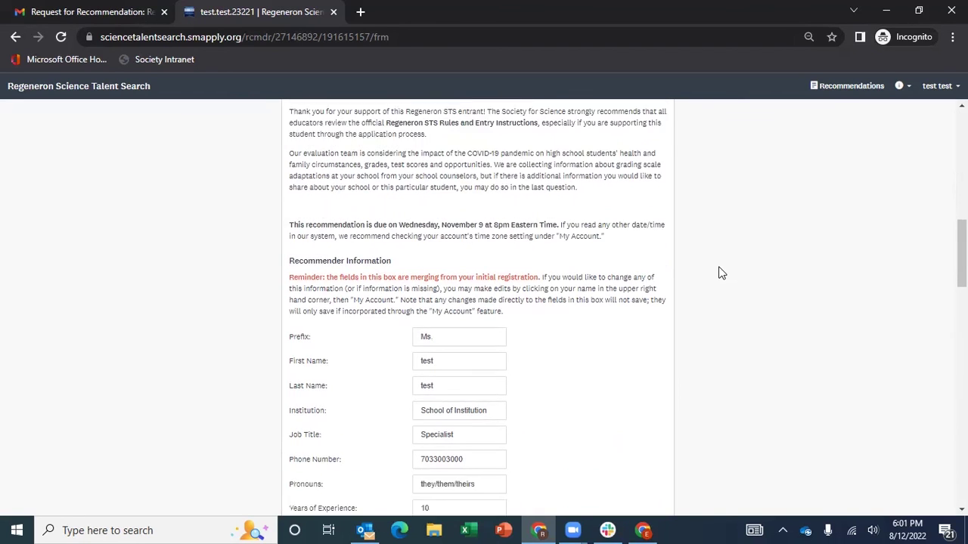
scroll(722, 274, "down", 1)
scroll(723, 274, "down", 1)
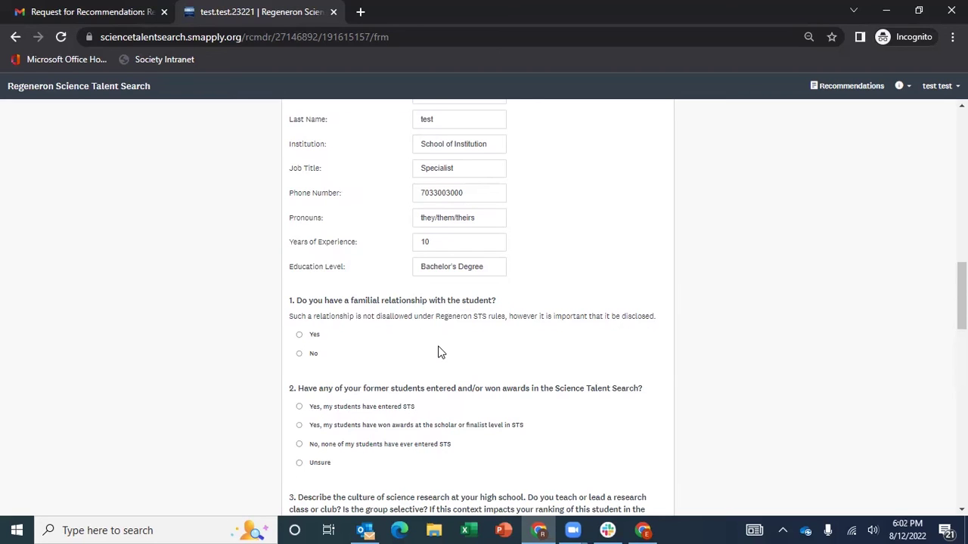
scroll(756, 324, "down", 2)
scroll(734, 339, "down", 4)
scroll(734, 345, "down", 4)
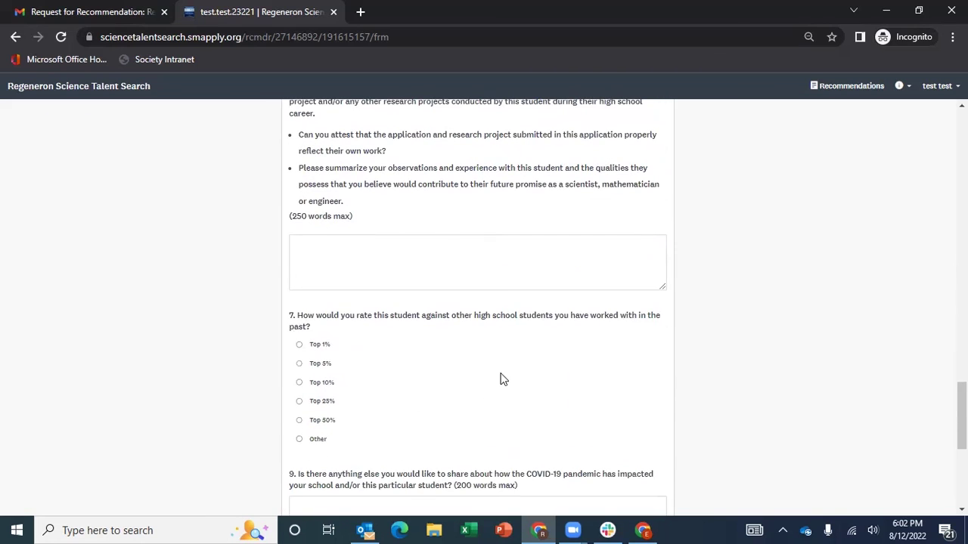
scroll(811, 233, "up", 7)
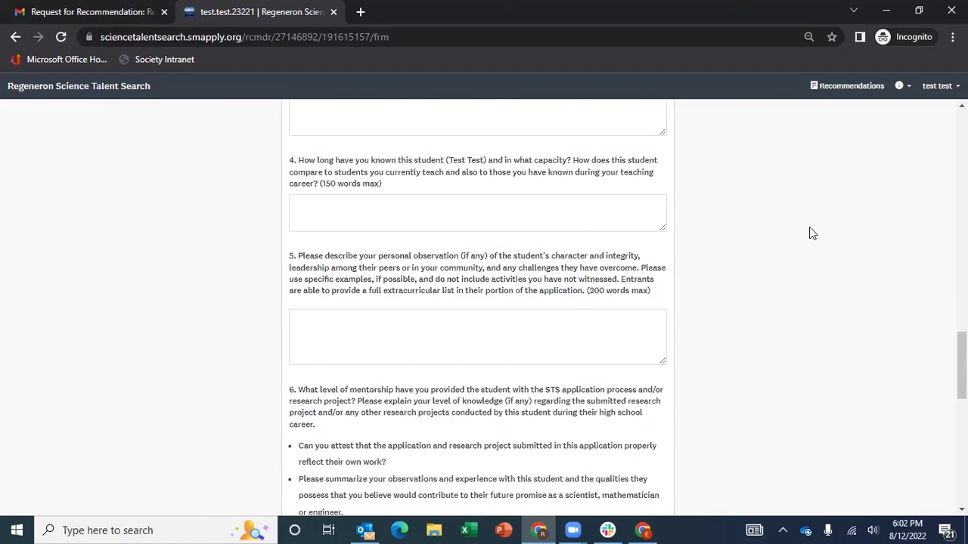
scroll(809, 231, "up", 1)
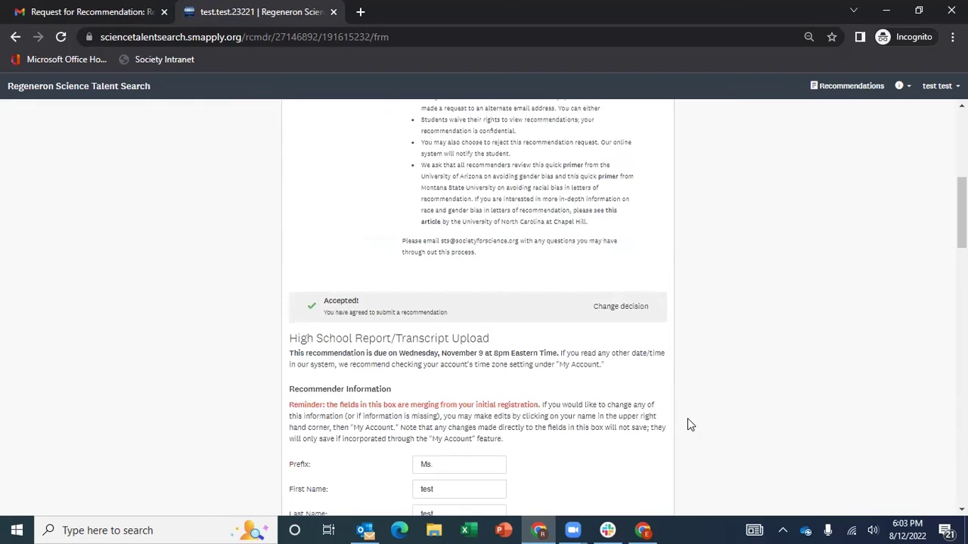
Scroll through the High School Report/Transcript Upload form and back up slightly
scroll(689, 421, "down", 5)
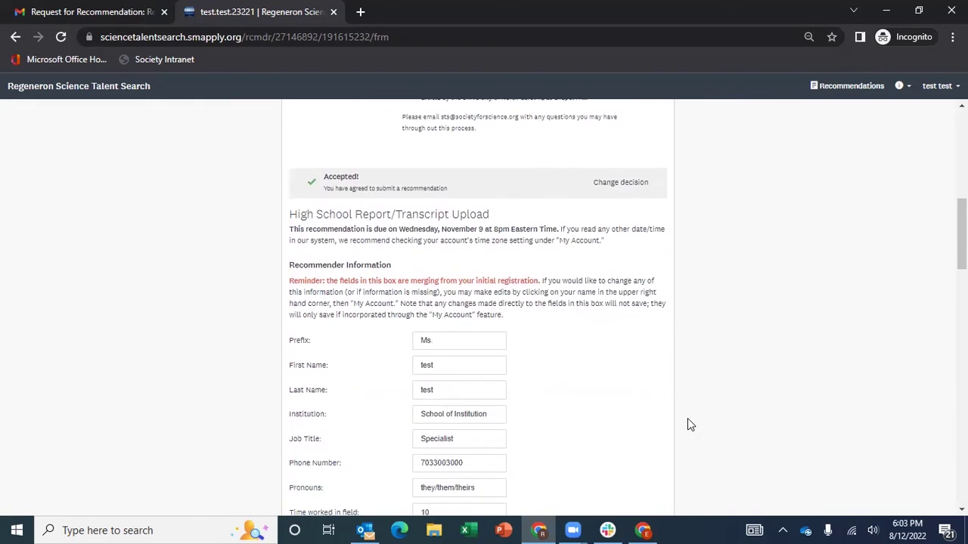
scroll(688, 425, "down", 1)
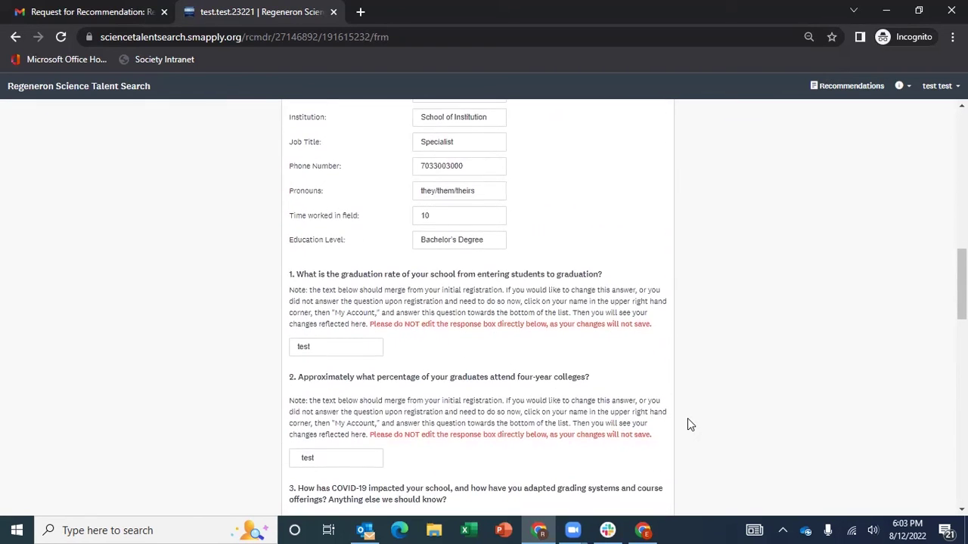
scroll(687, 425, "down", 1)
scroll(688, 425, "down", 5)
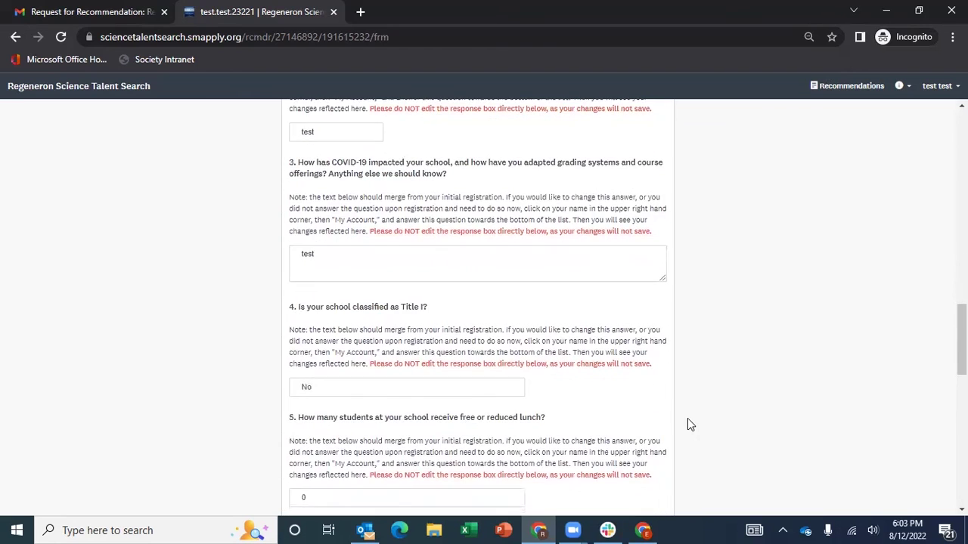
scroll(688, 422, "down", 3)
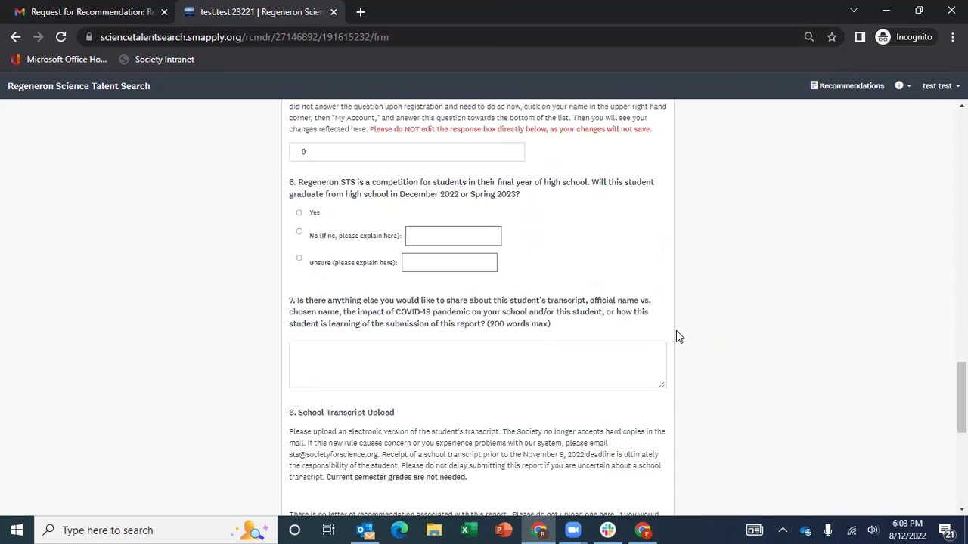
scroll(678, 336, "up", 1)
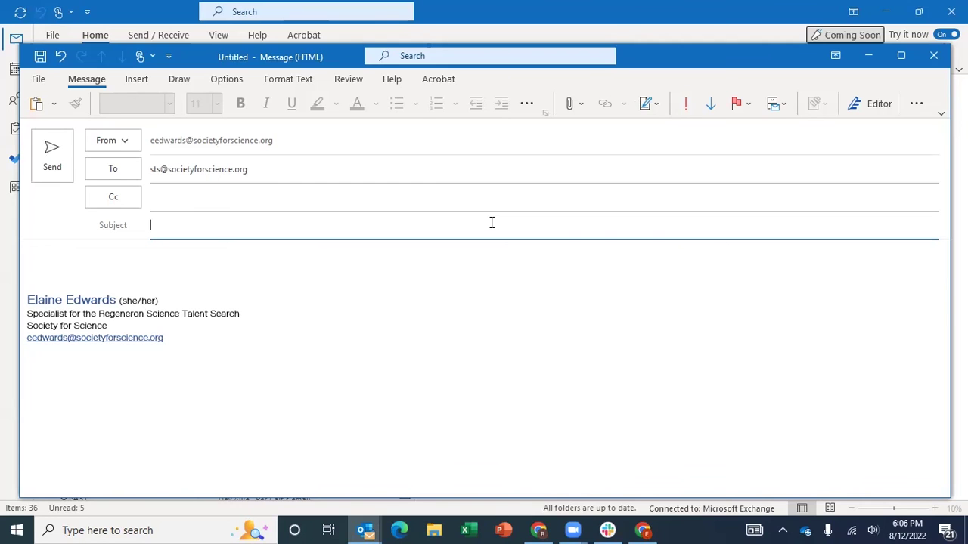
Enter 'Help!' as the subject of the email to the STS support address
type("Help!")
Confirm the 'Help!' subject line and resolve the STS support recipient address
left_click(787, 38)
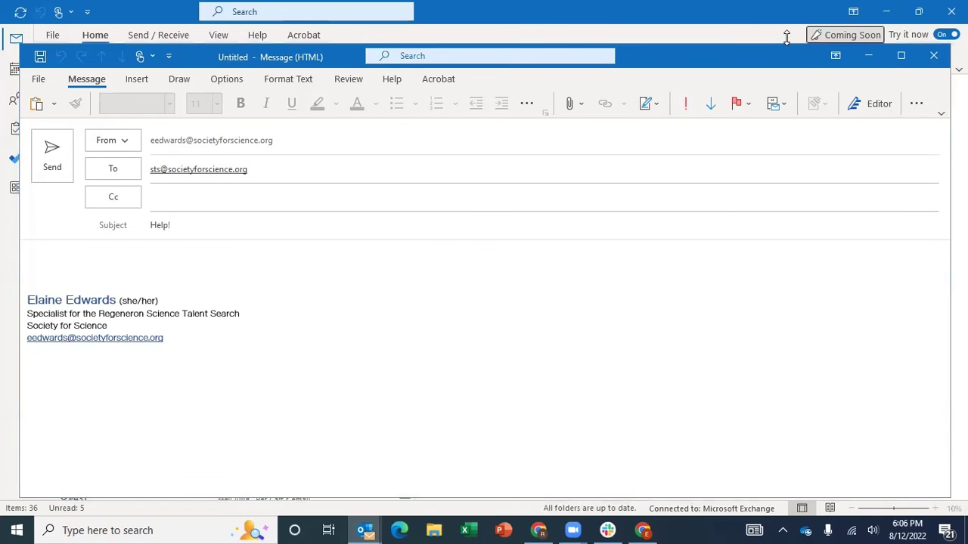